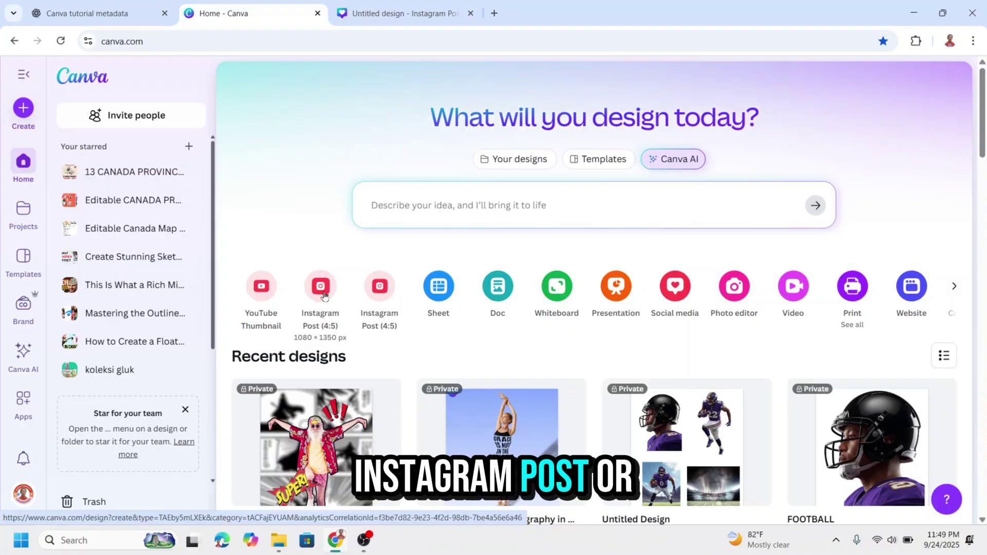
From the Canva home page, open the Print options for a new design.
click(857, 290)
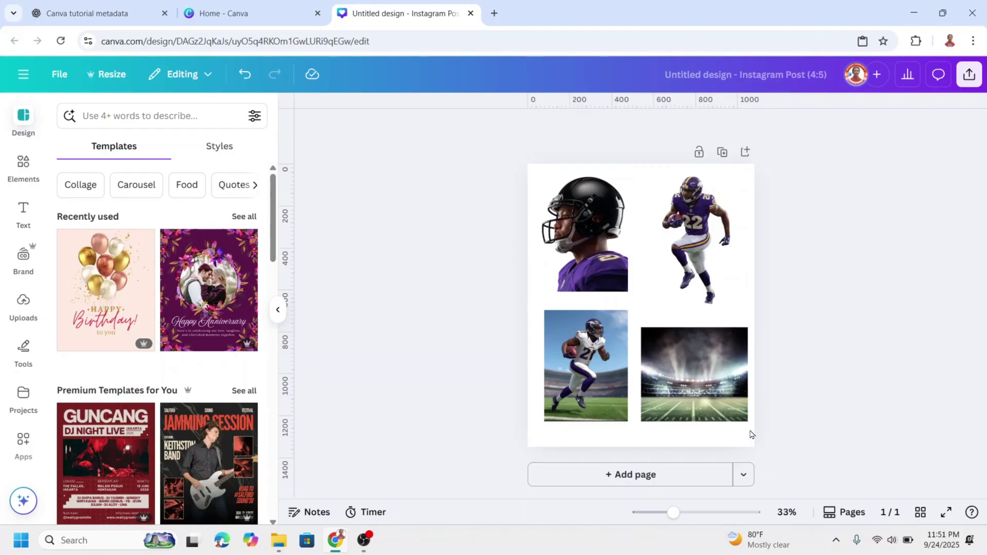
Add a second page and place a plain white photo from an Elements search for 'white'.
click(668, 480)
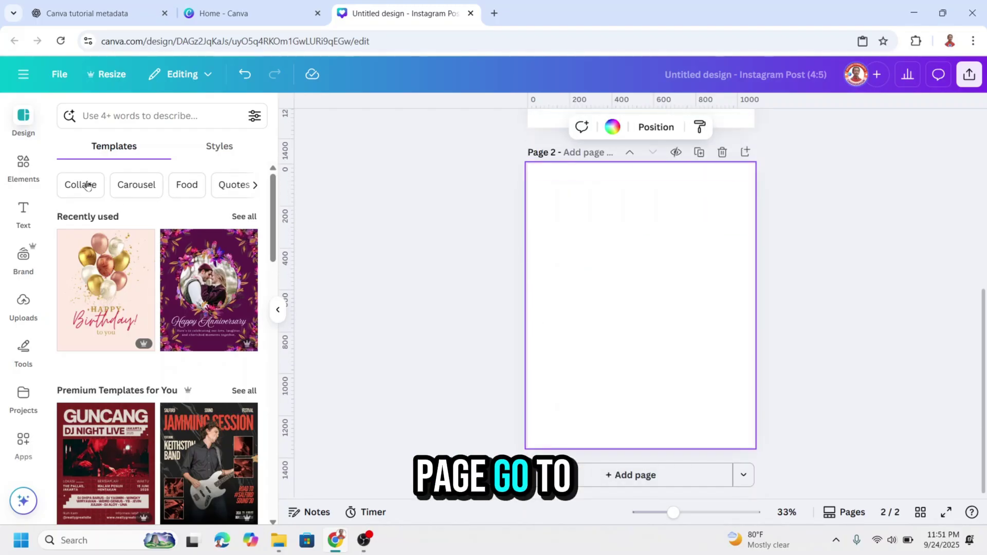
click(22, 164)
click(144, 116)
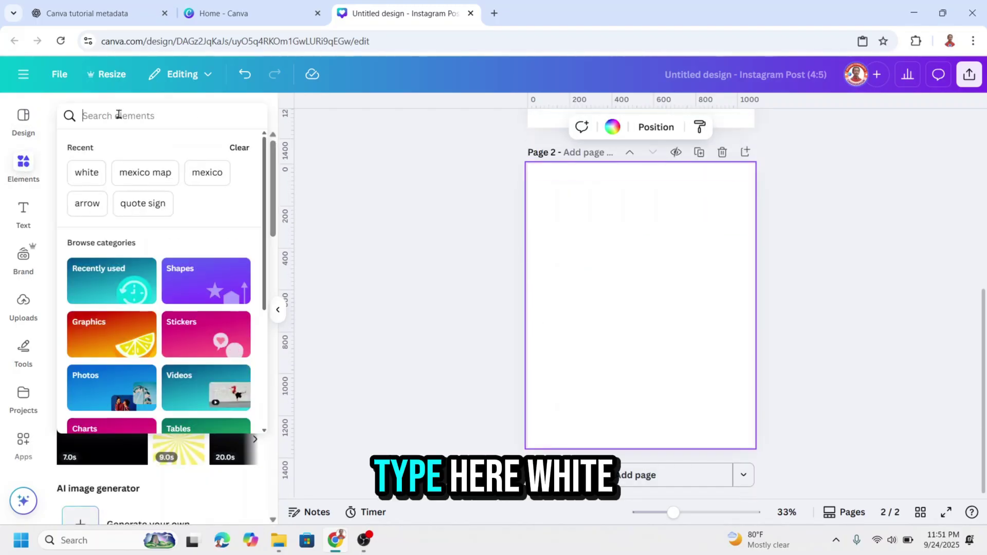
click(85, 172)
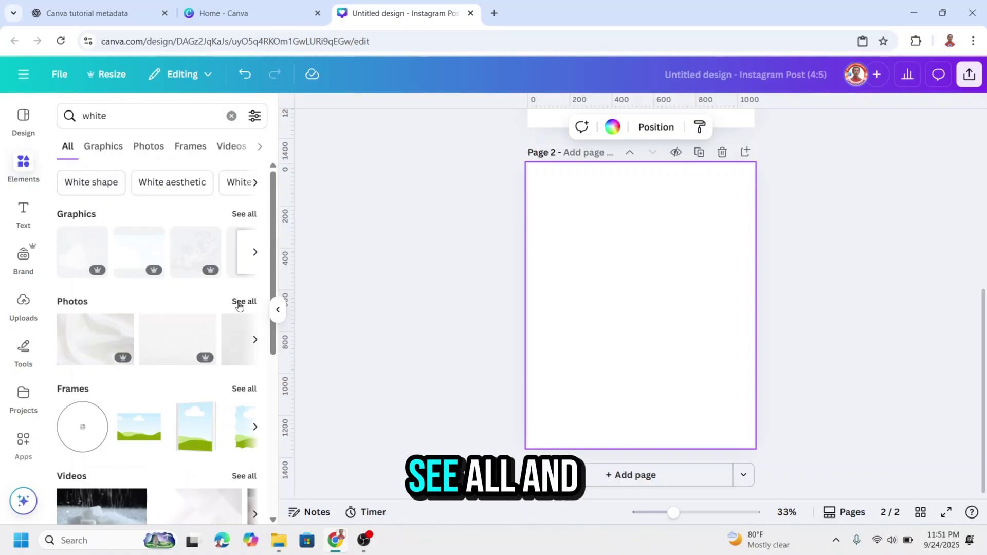
click(239, 302)
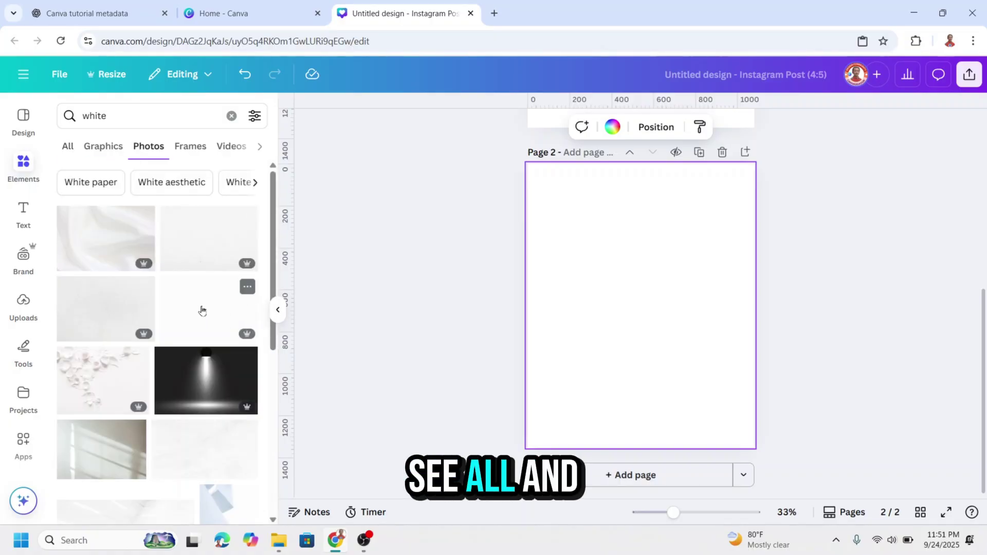
click(202, 305)
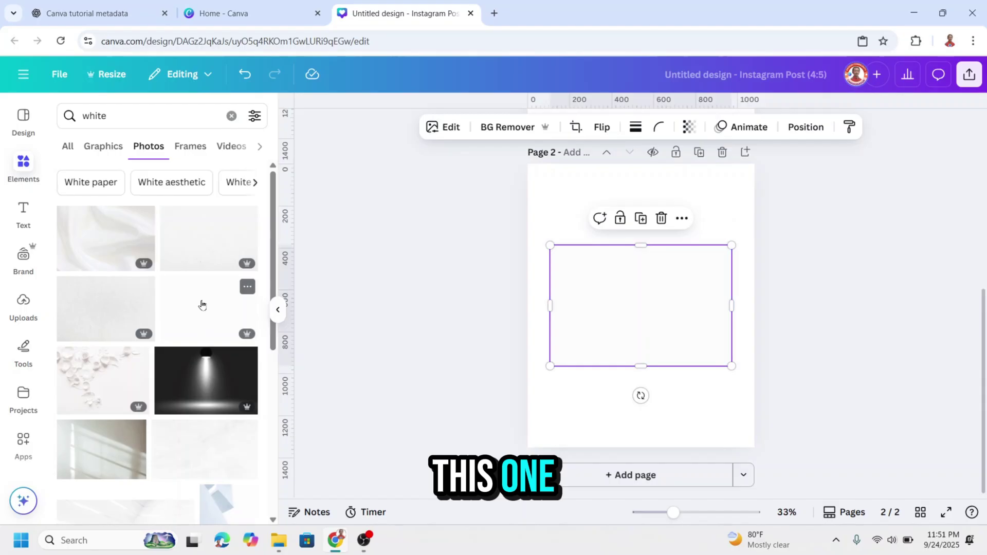
Move the helmeted player portrait from page 1 down onto page 2.
scroll(586, 247, up, 5)
click(585, 222)
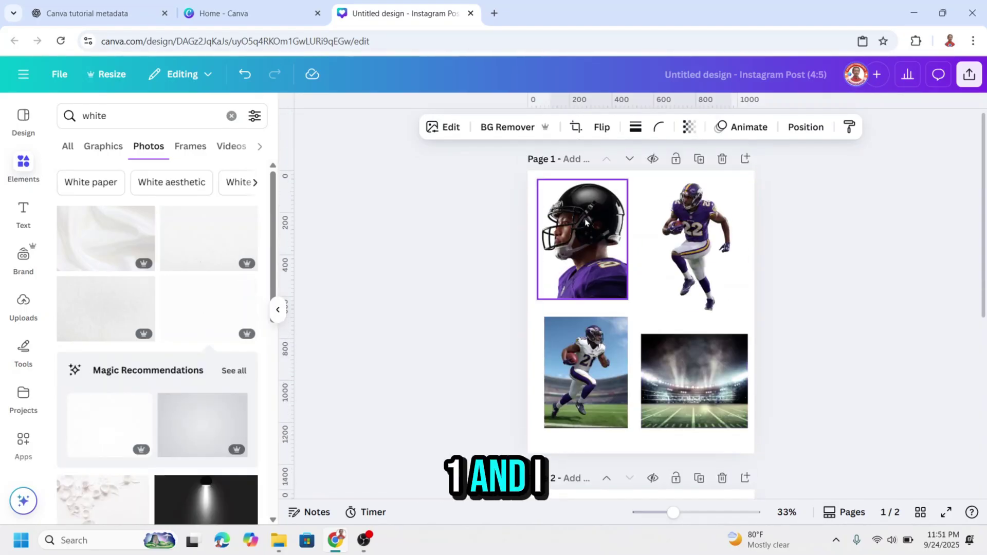
drag(585, 222, 696, 329)
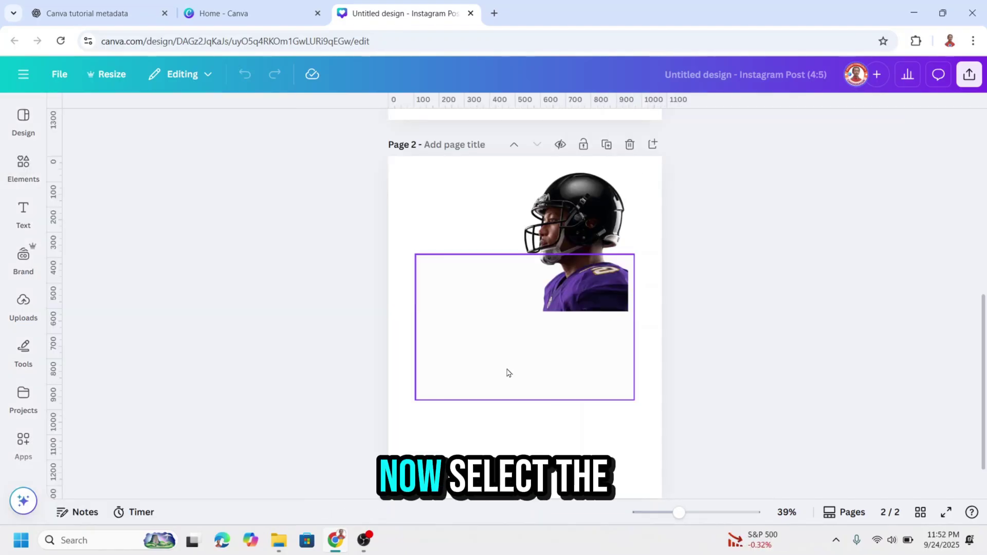
With the white photo selected, launch Image Cutout Maker from an app search for 'cut'.
click(510, 373)
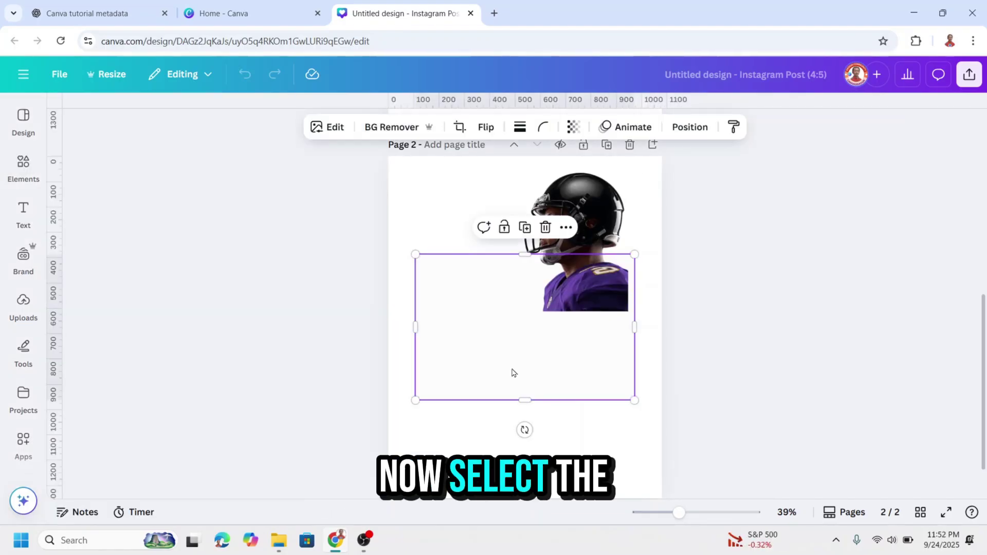
click(23, 442)
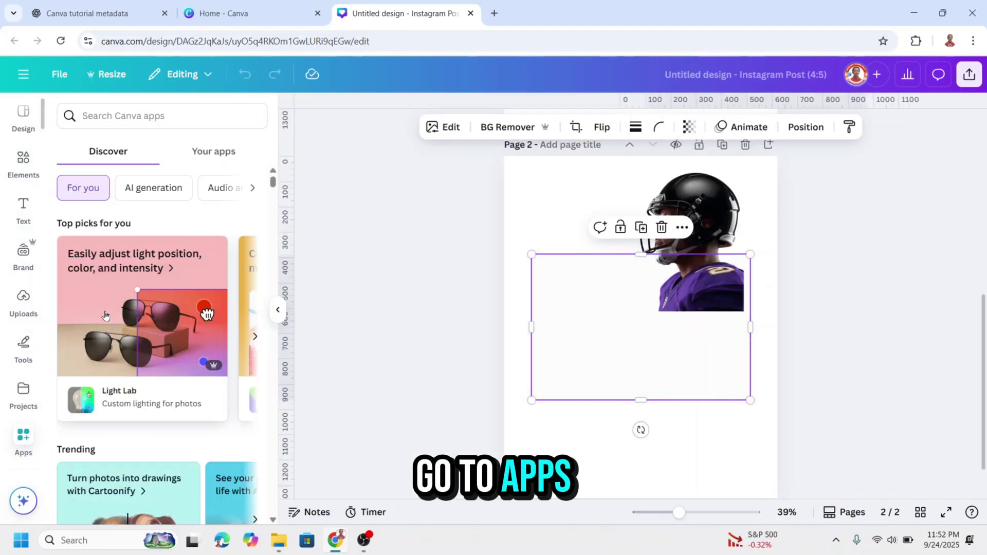
click(106, 117)
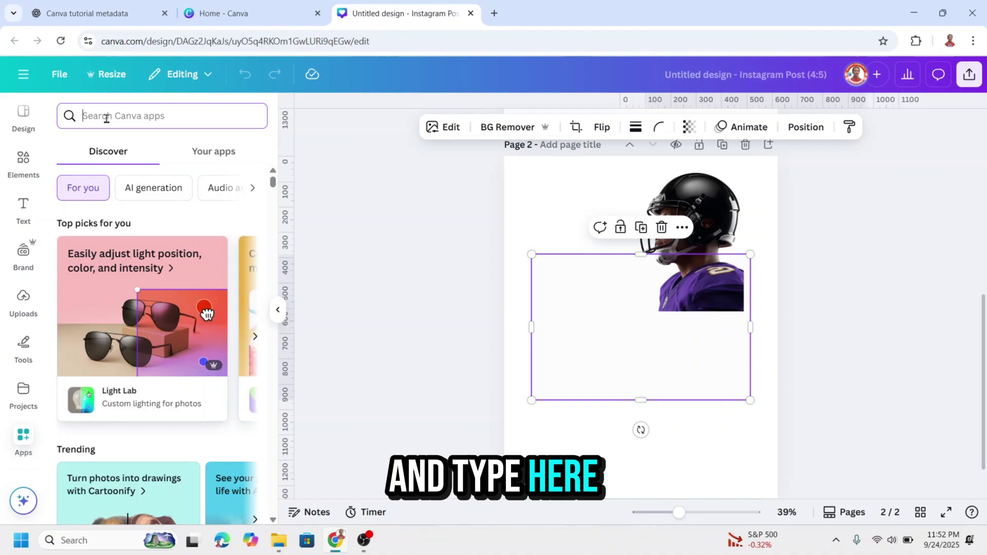
text(cut)
key(Return)
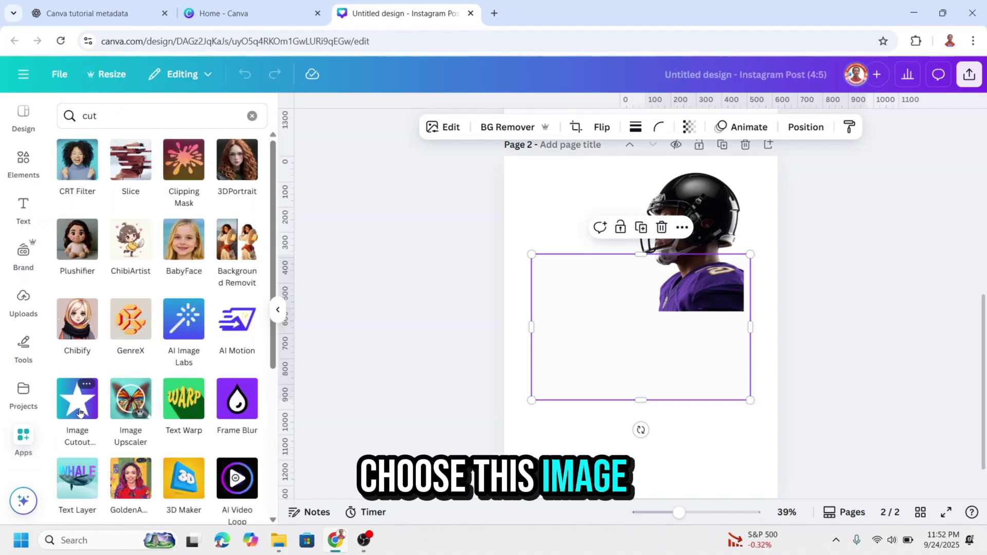
click(79, 412)
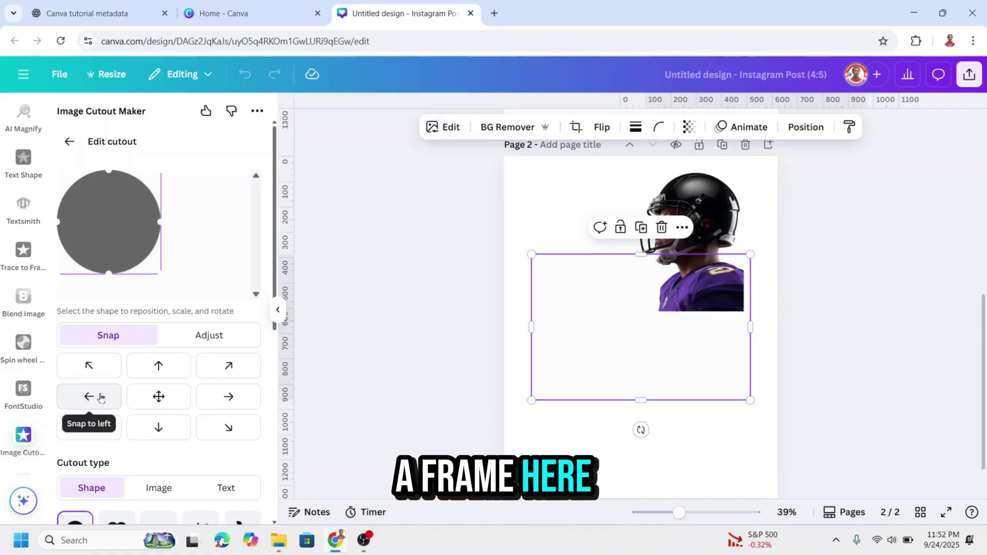
Use the helmeted portrait as an Image cutout shape, centre it, and add a third page.
scroll(182, 366, down, 4)
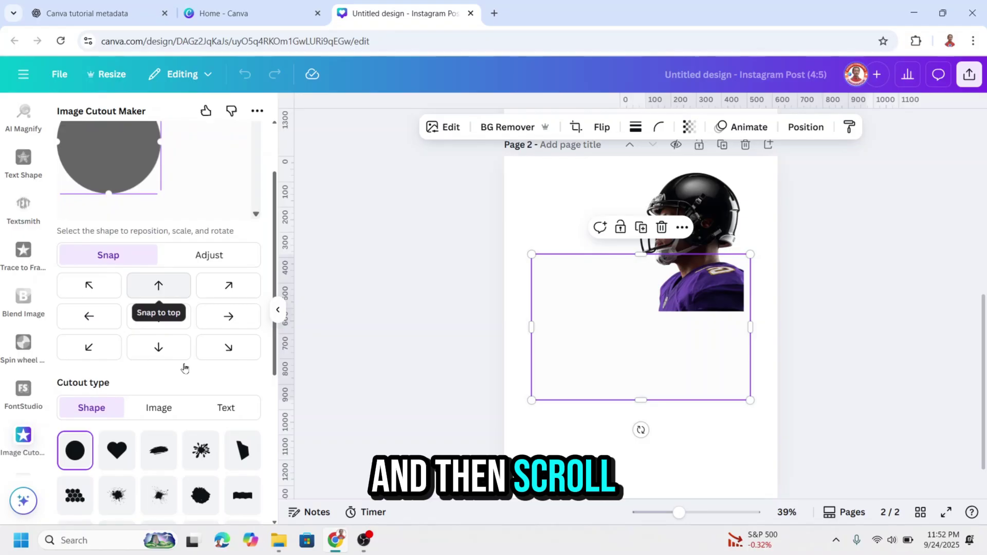
click(158, 295)
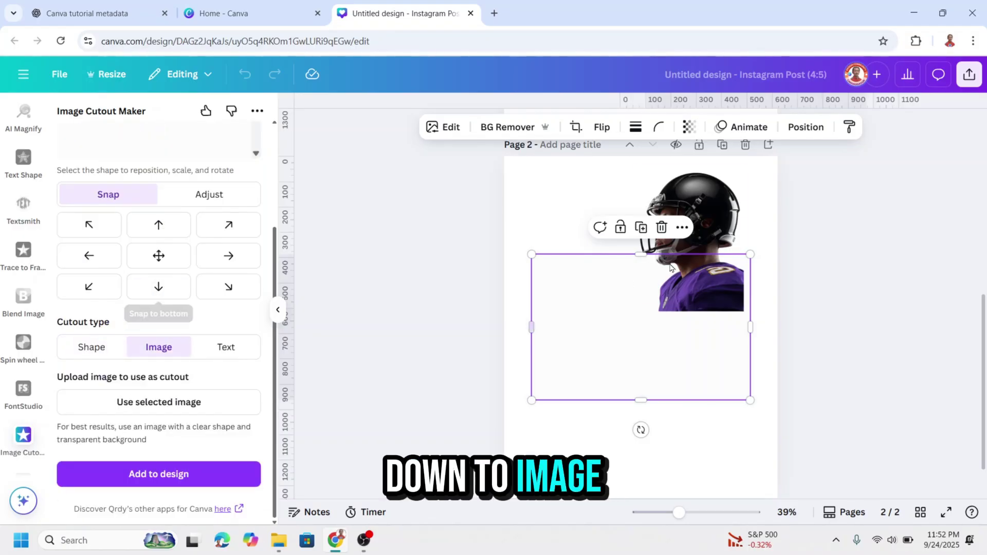
click(712, 202)
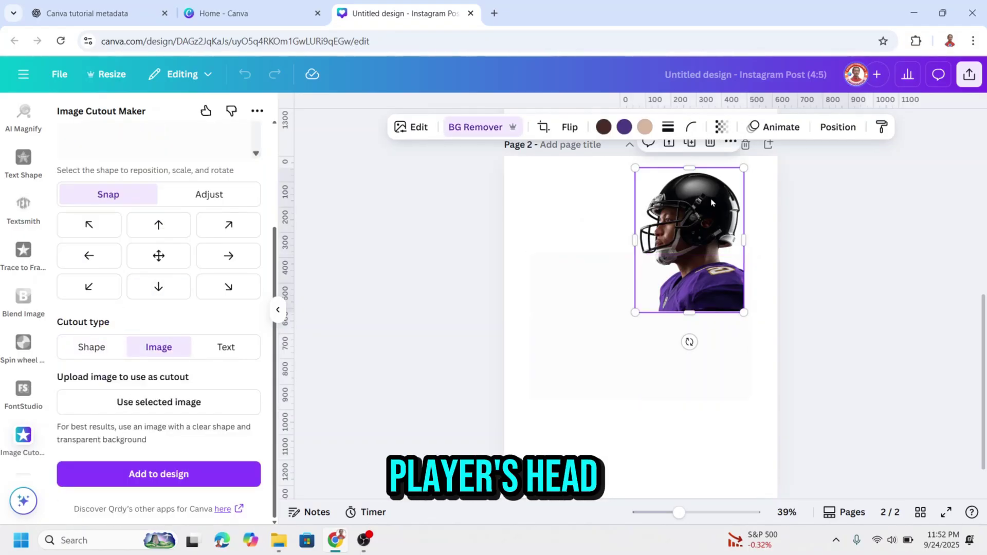
click(176, 405)
scroll(176, 405, up, 3)
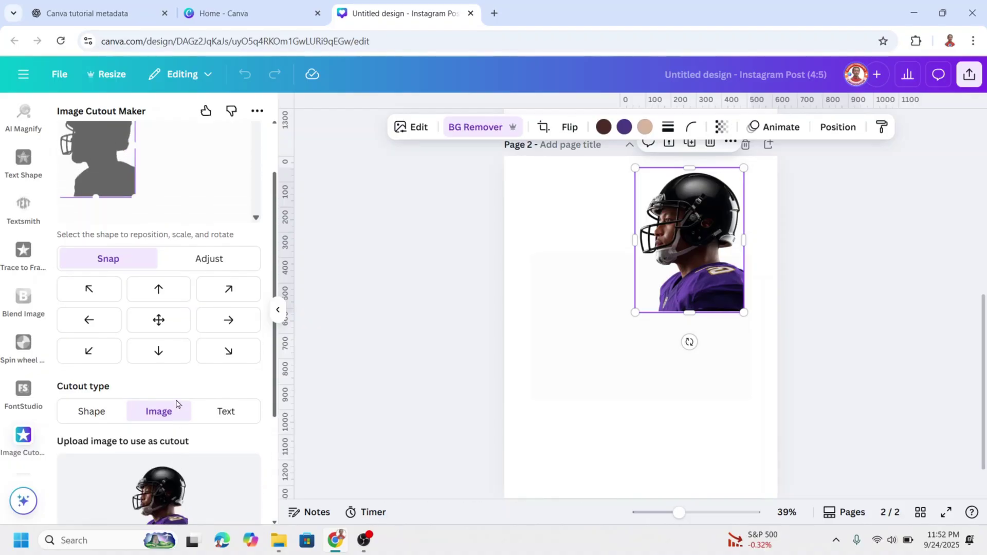
drag(135, 258, 170, 270)
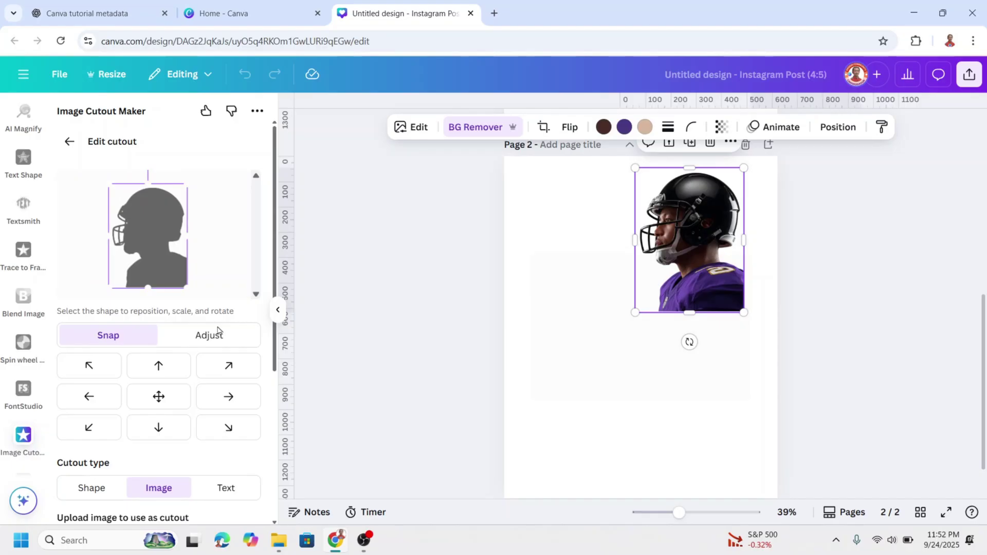
scroll(220, 345, down, 5)
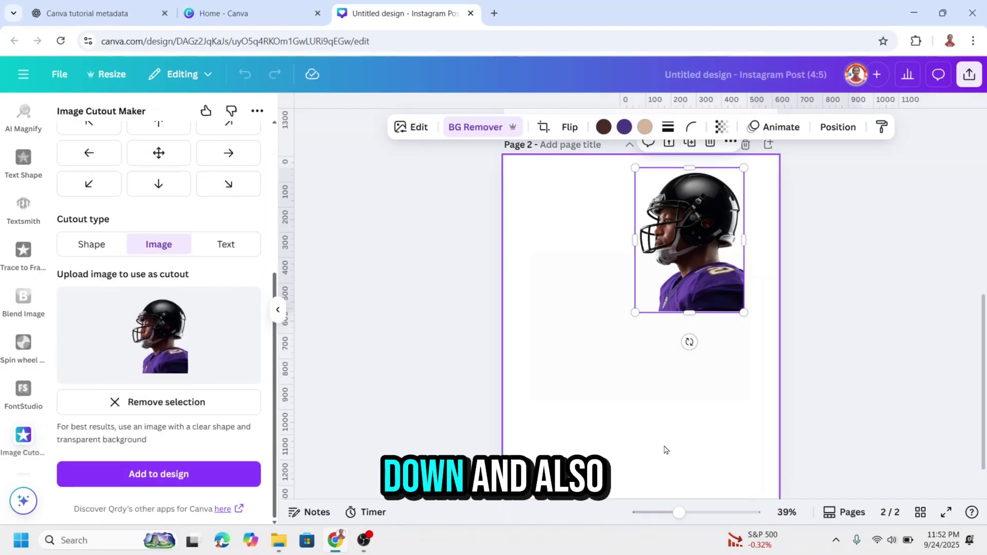
scroll(665, 446, down, 3)
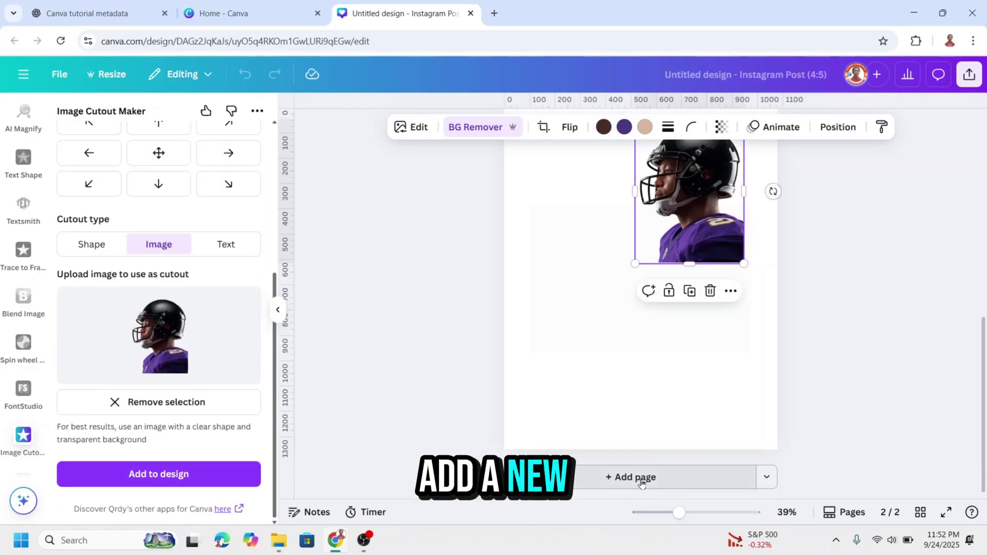
click(647, 476)
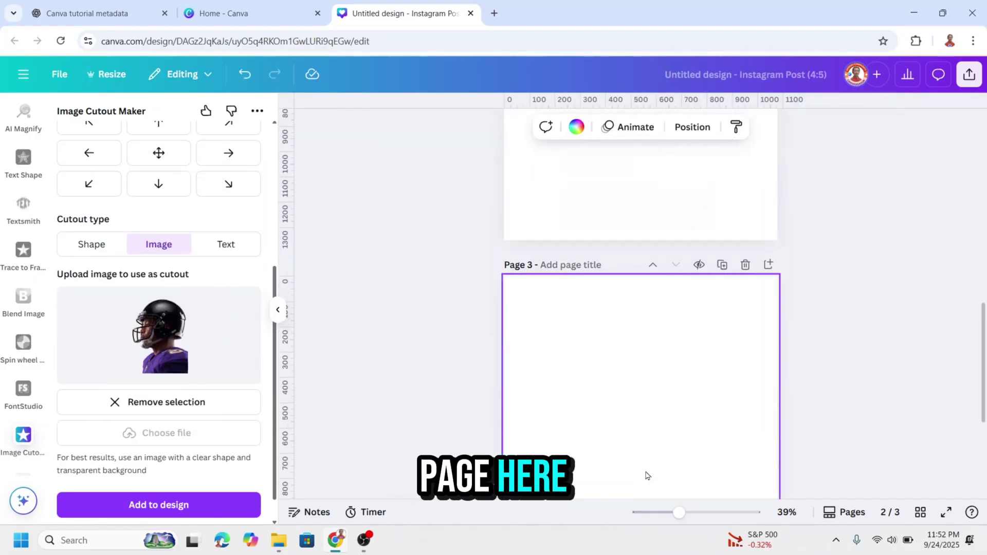
Place the silhouette cutout on page 3 and make the page background light orange.
click(172, 508)
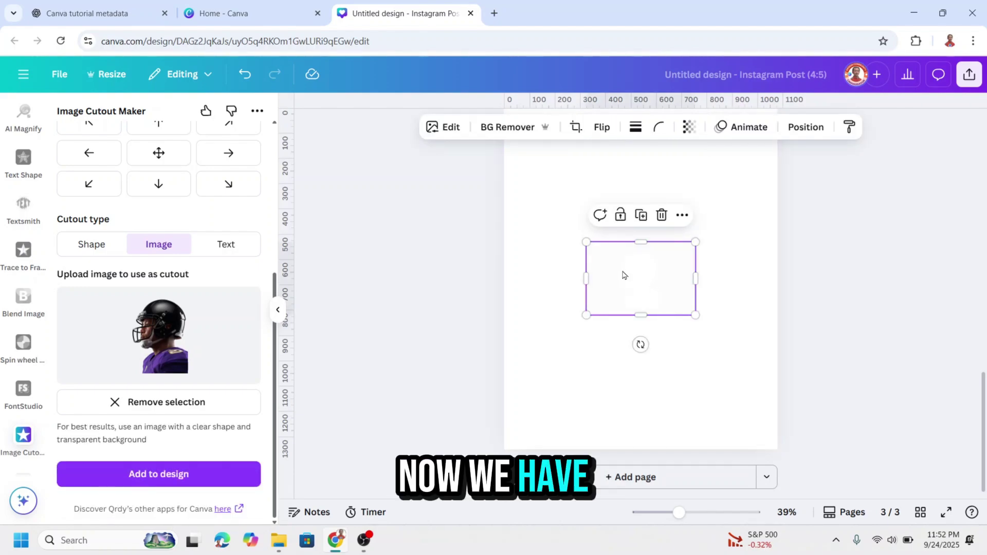
click(712, 391)
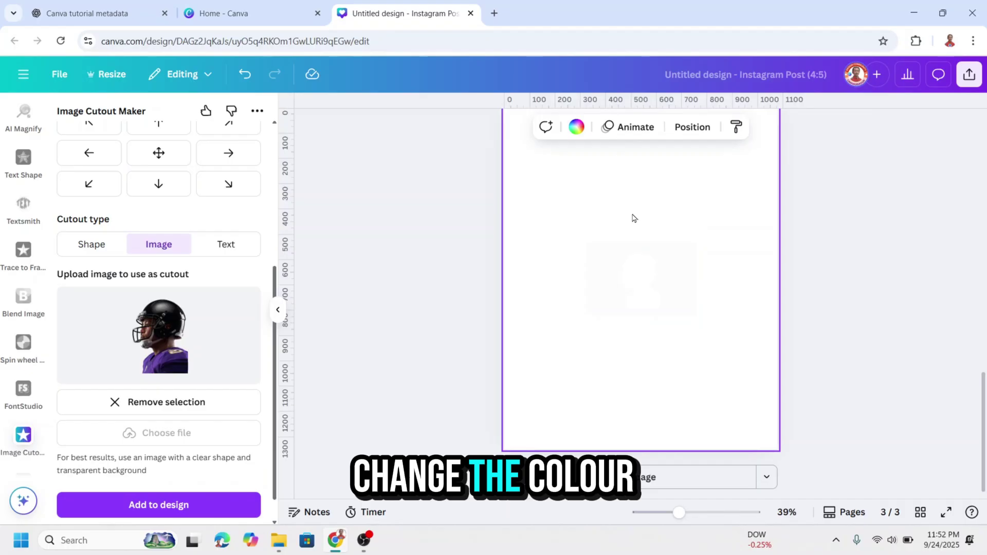
click(576, 127)
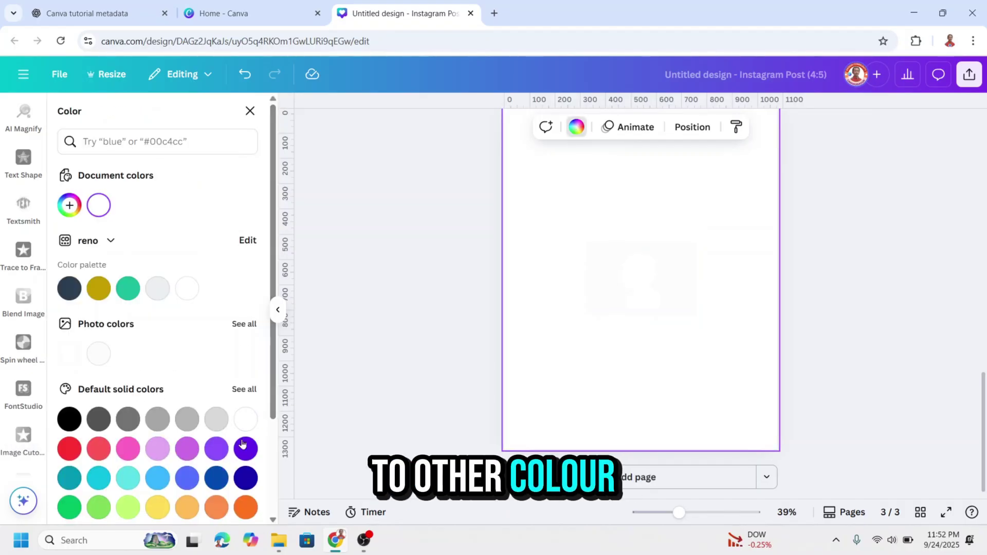
click(187, 507)
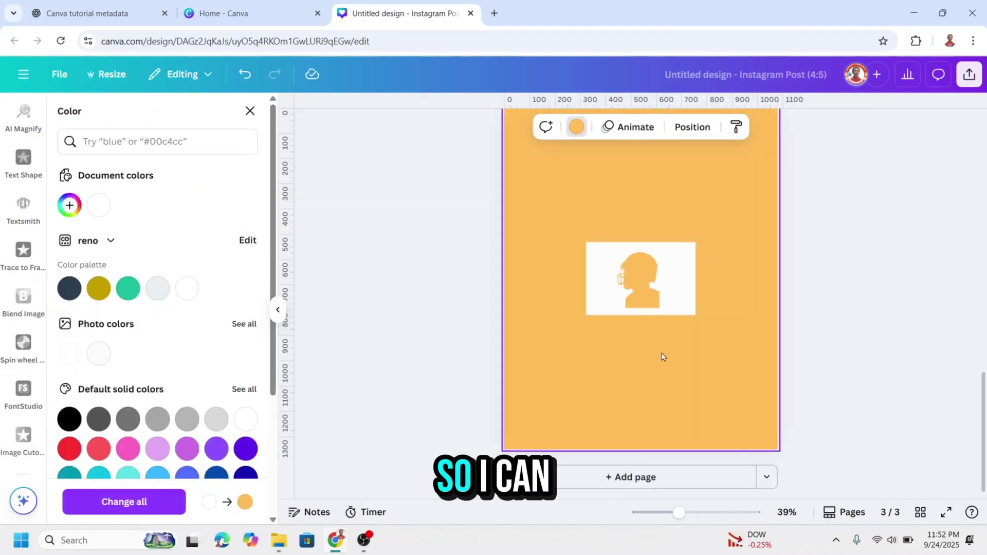
Move the cutout to the top-left and stretch it to fill the page width and height.
click(657, 288)
scroll(658, 288, up, 2)
drag(648, 339, 568, 204)
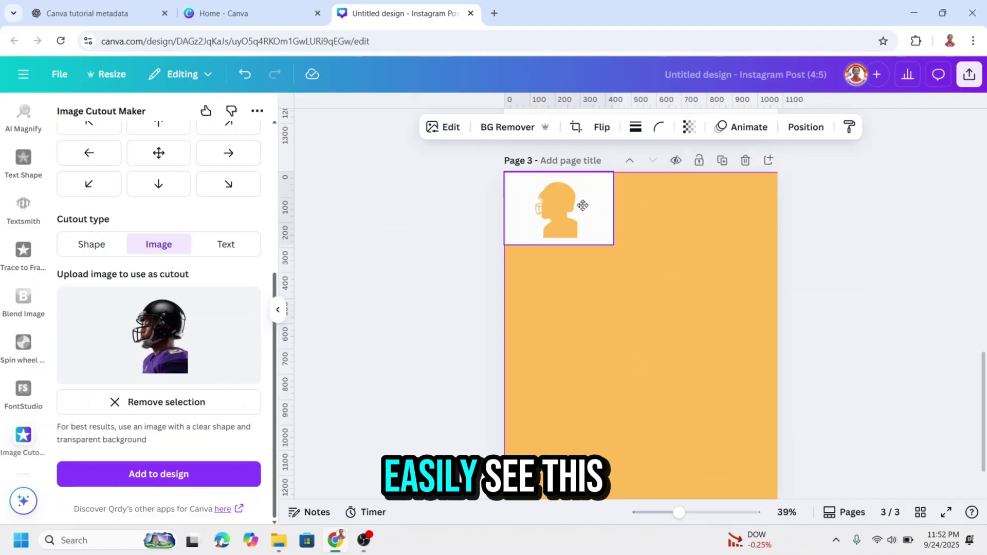
drag(613, 245, 777, 355)
scroll(670, 306, down, 1)
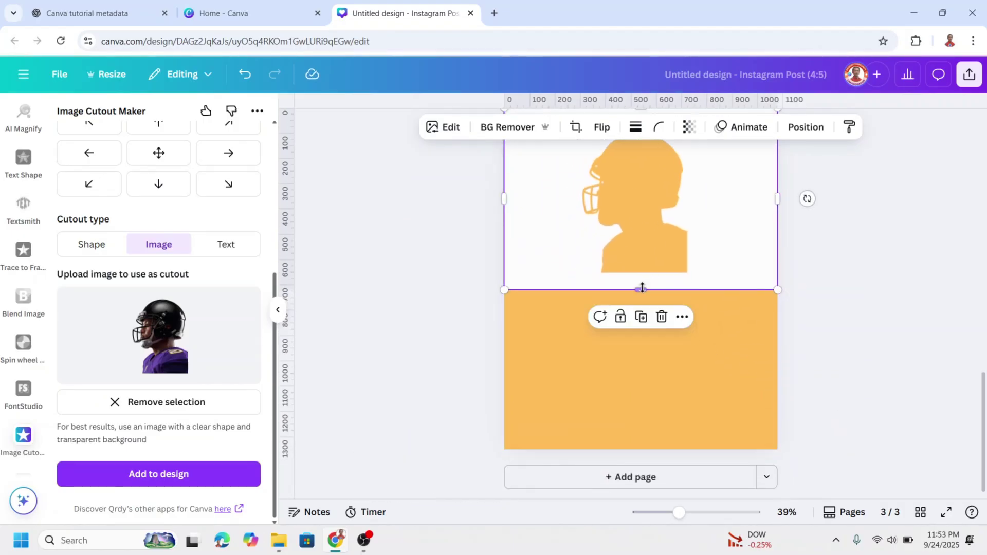
drag(641, 288, 638, 449)
scroll(727, 396, up, 6)
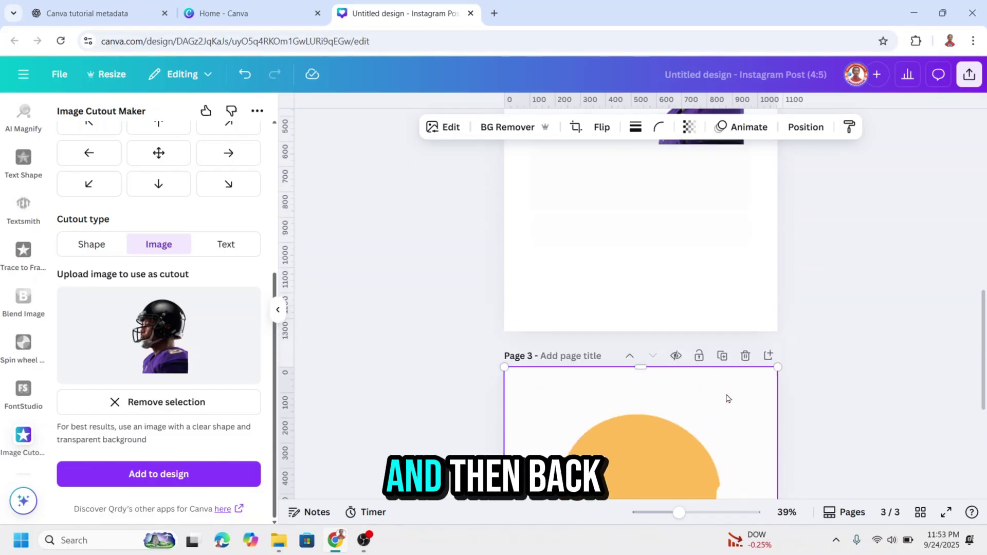
Copy the helmeted portrait from page 2, paste it on page 3, and enlarge it over the silhouette.
click(697, 216)
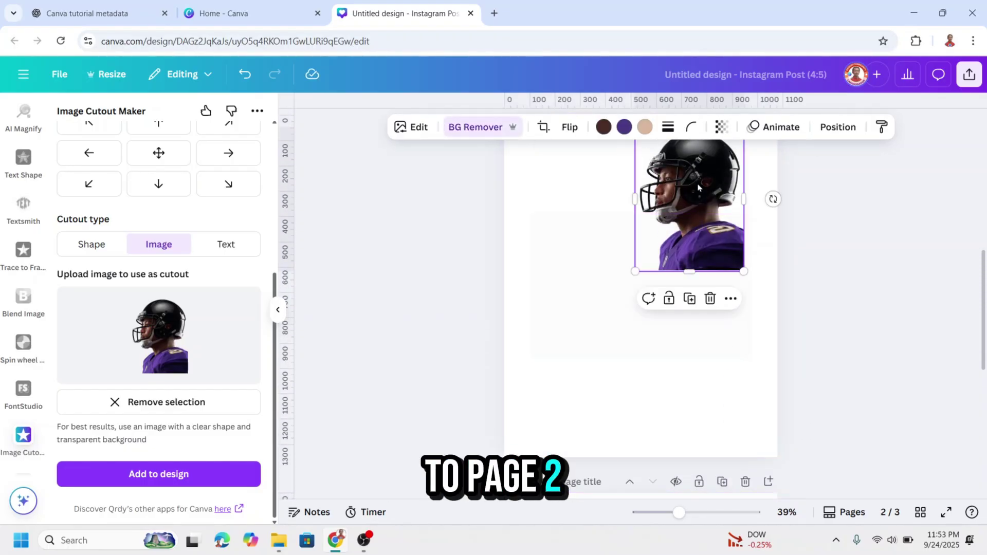
right_click(697, 187)
click(739, 91)
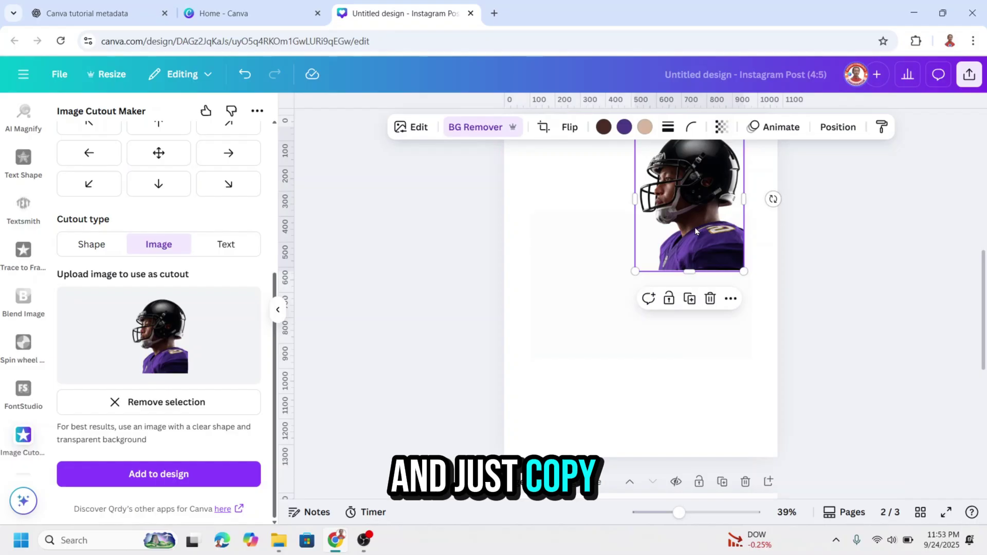
scroll(652, 377, down, 5)
click(647, 359)
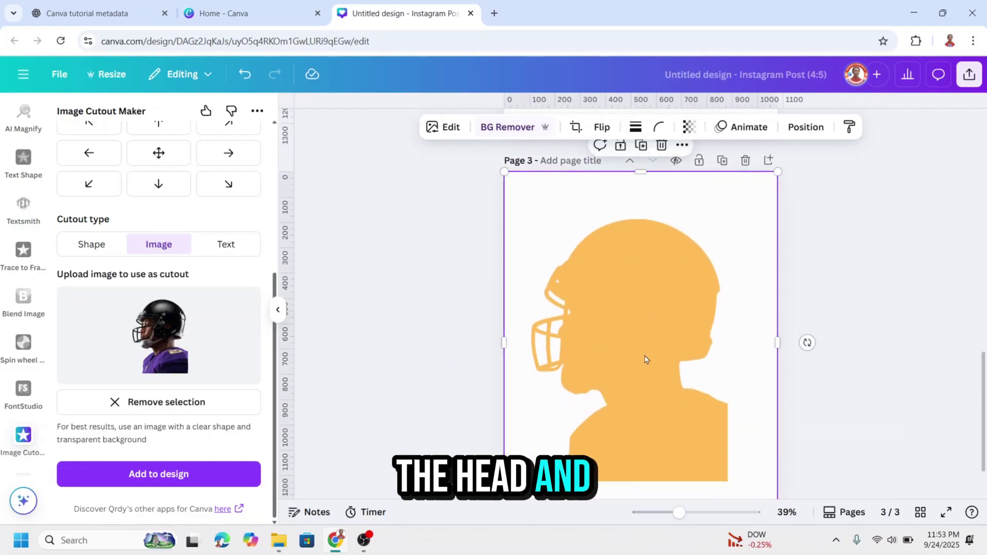
right_click(647, 359)
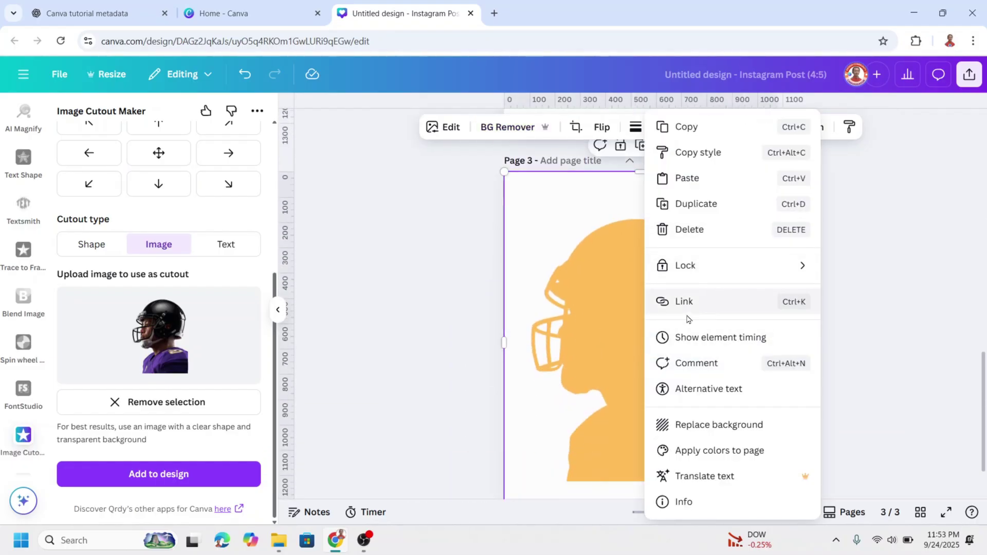
click(696, 178)
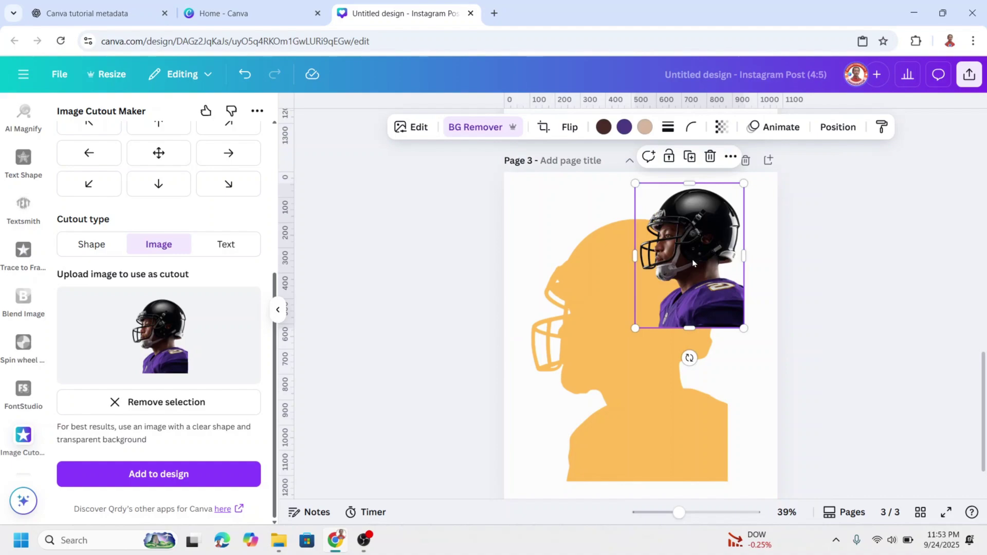
key(ctrl+z)
drag(624, 343, 508, 218)
Finish enlarging the player photo so it covers the whole head silhouette.
drag(679, 513, 670, 514)
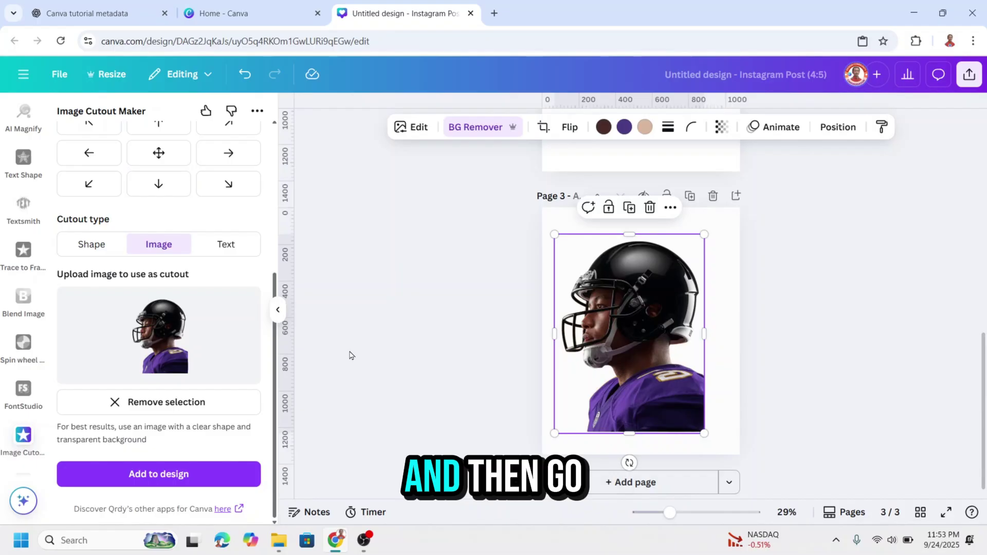
scroll(34, 304, up, 5)
scroll(34, 303, up, 8)
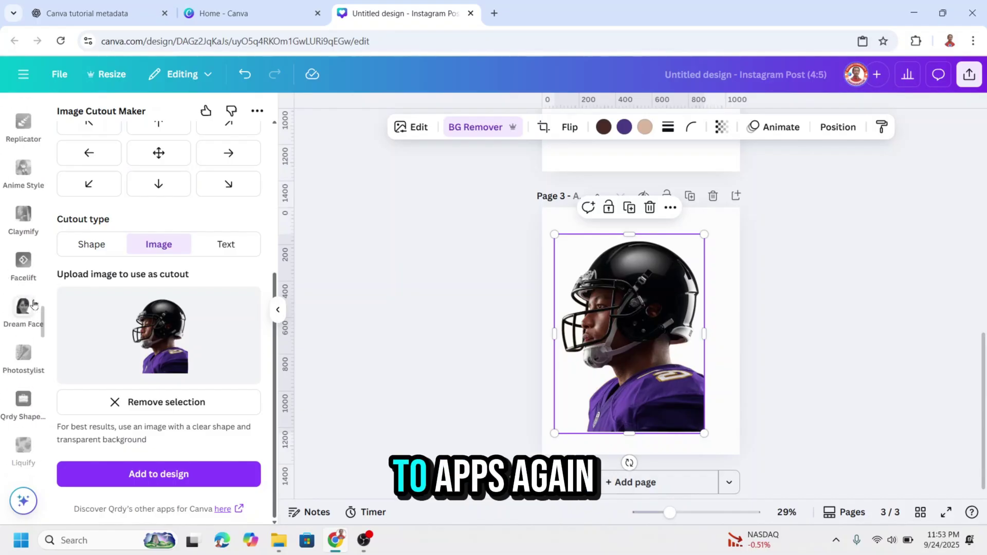
scroll(34, 303, up, 5)
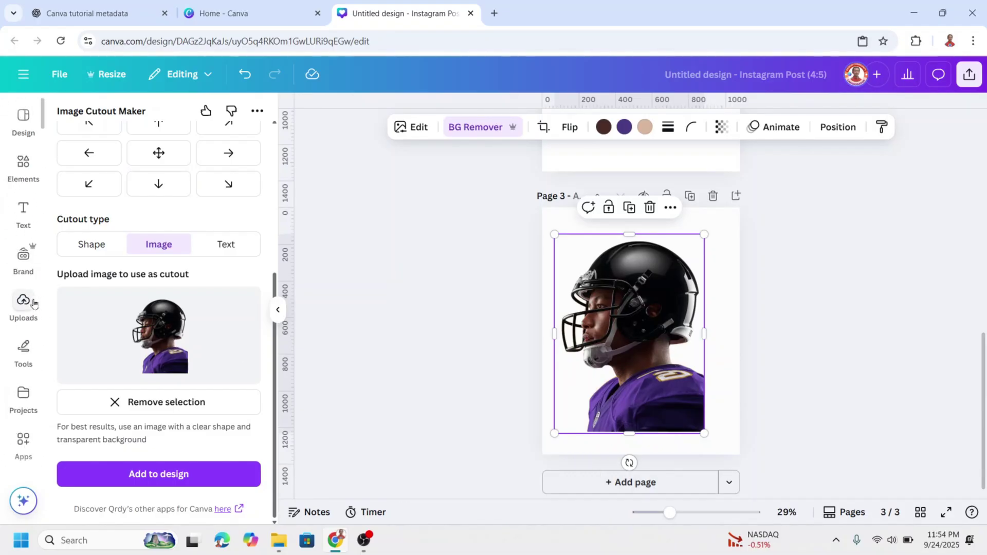
Apply and save a diagonal Linear fade on the player photo with the Image Blender app.
click(24, 445)
click(103, 117)
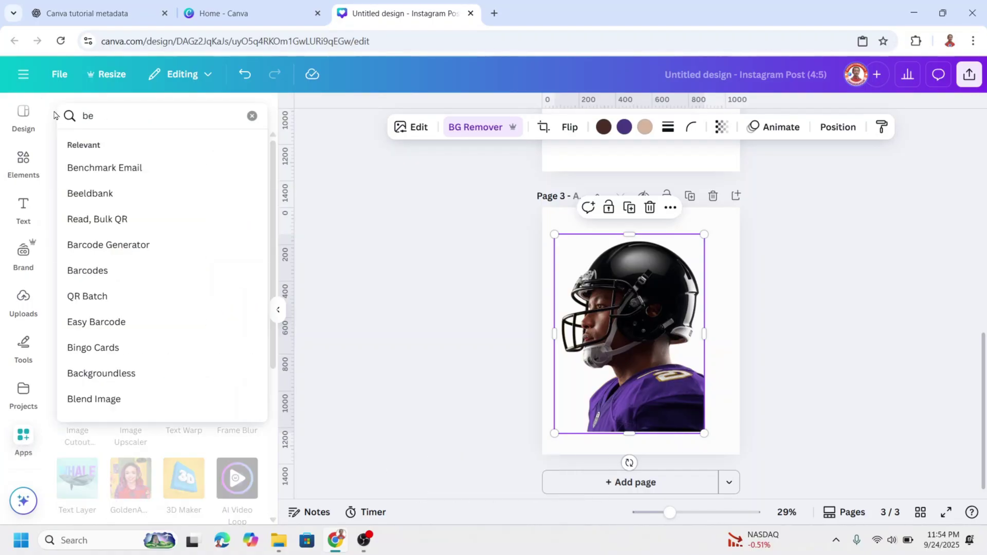
key(BackSpace)
text(lender\)
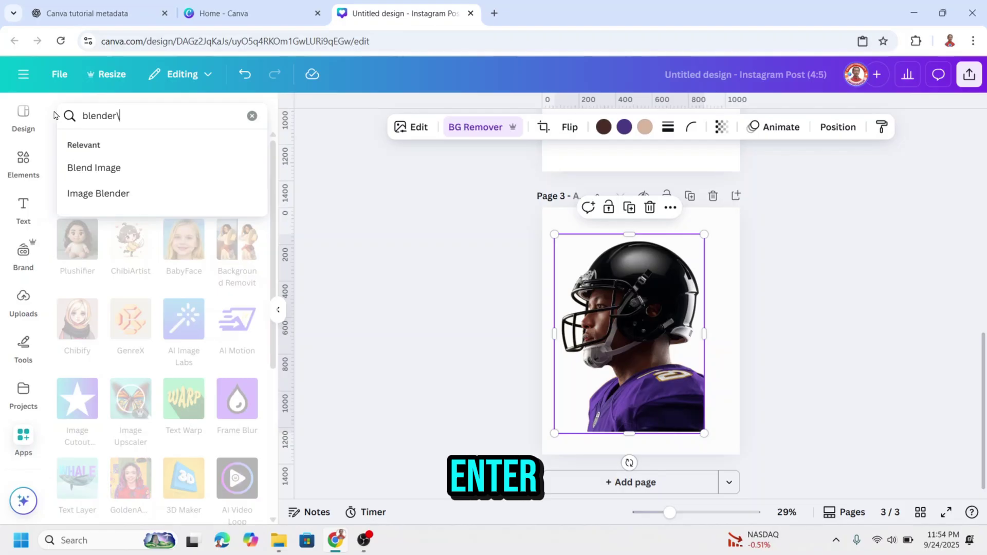
key(Return)
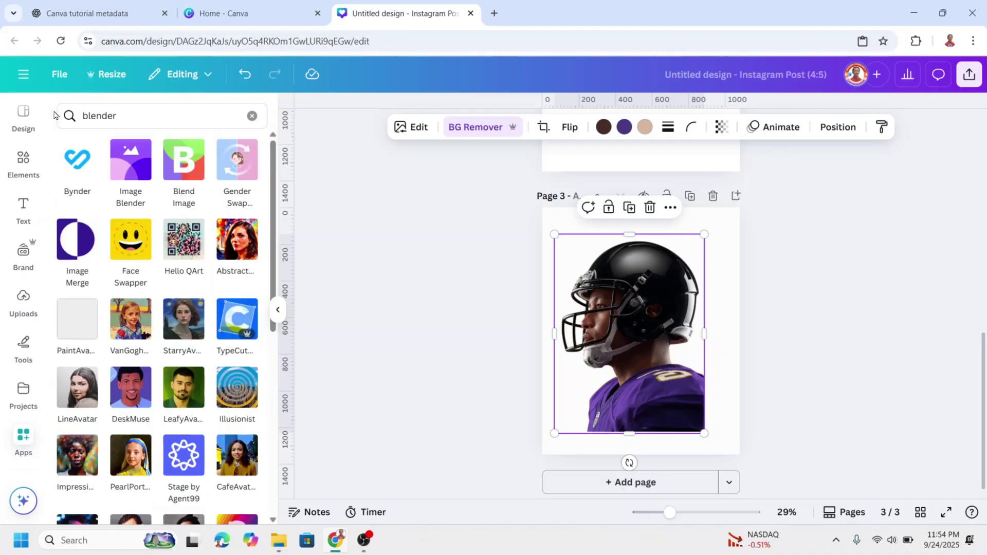
click(131, 165)
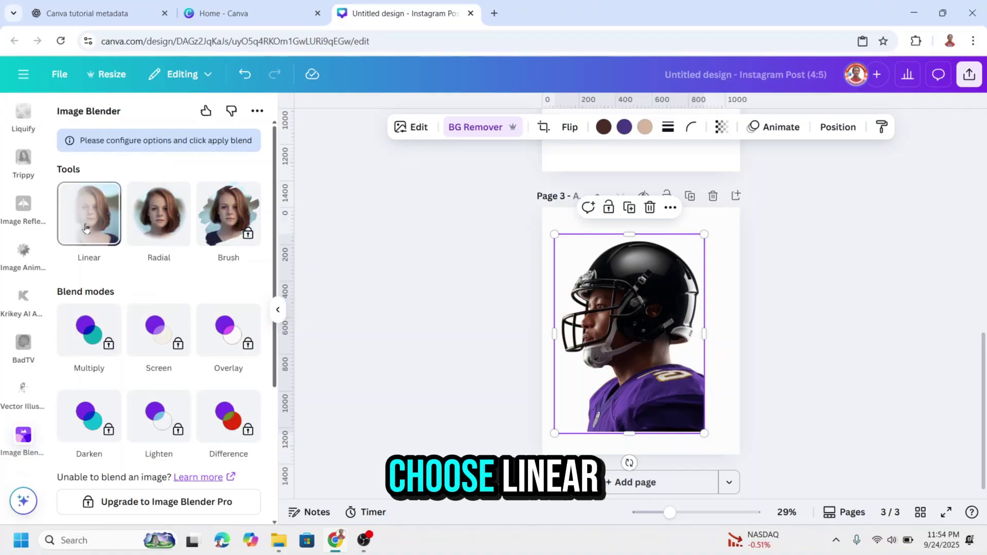
click(86, 229)
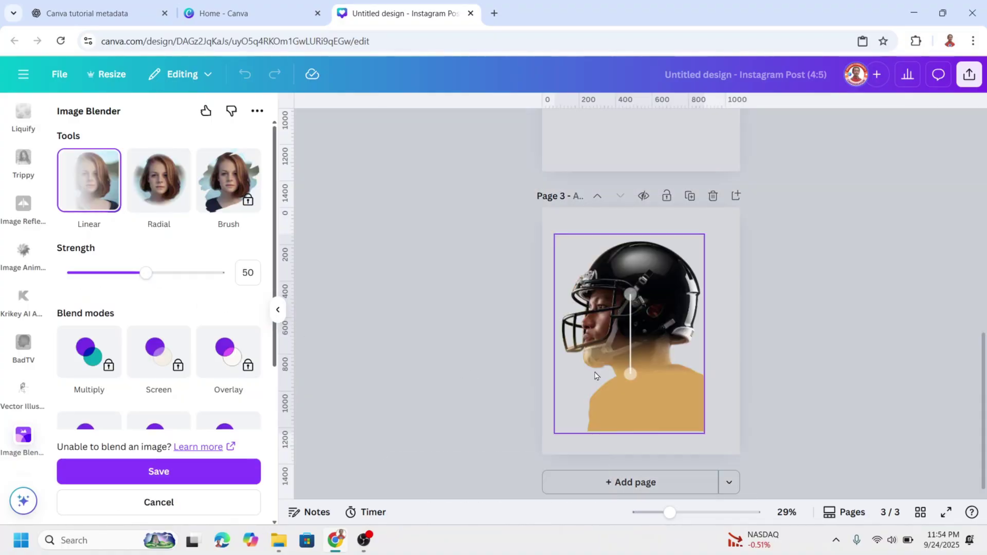
drag(630, 374, 654, 344)
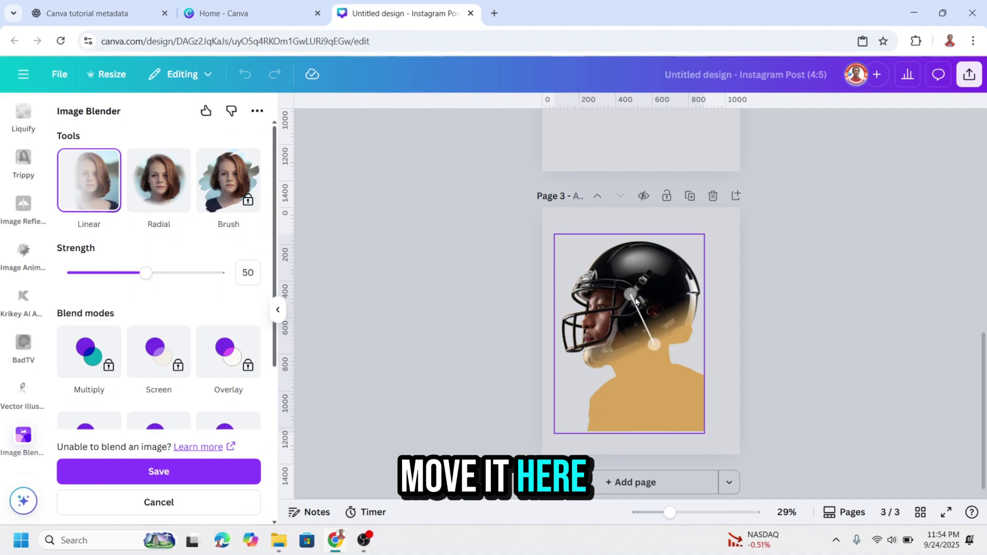
drag(632, 296, 560, 265)
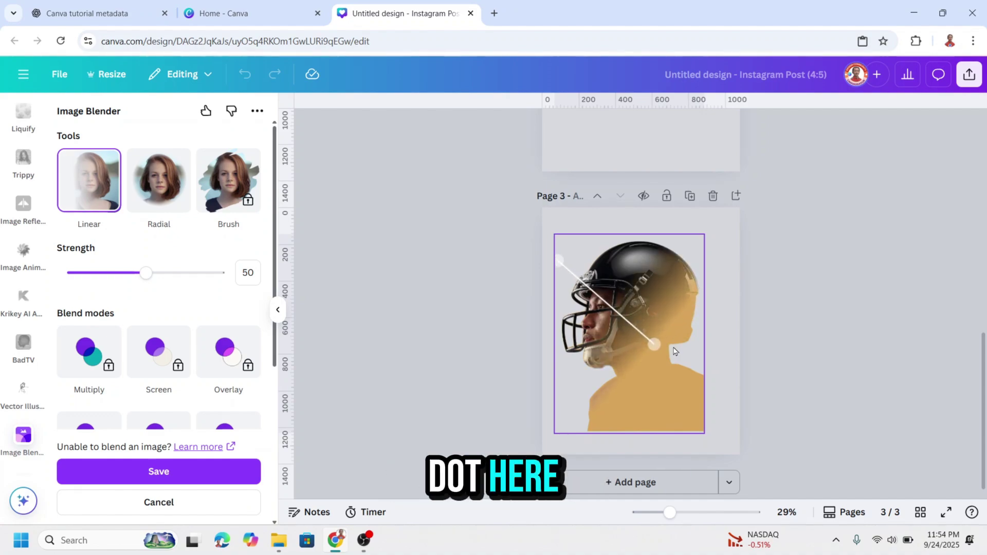
drag(654, 344, 648, 337)
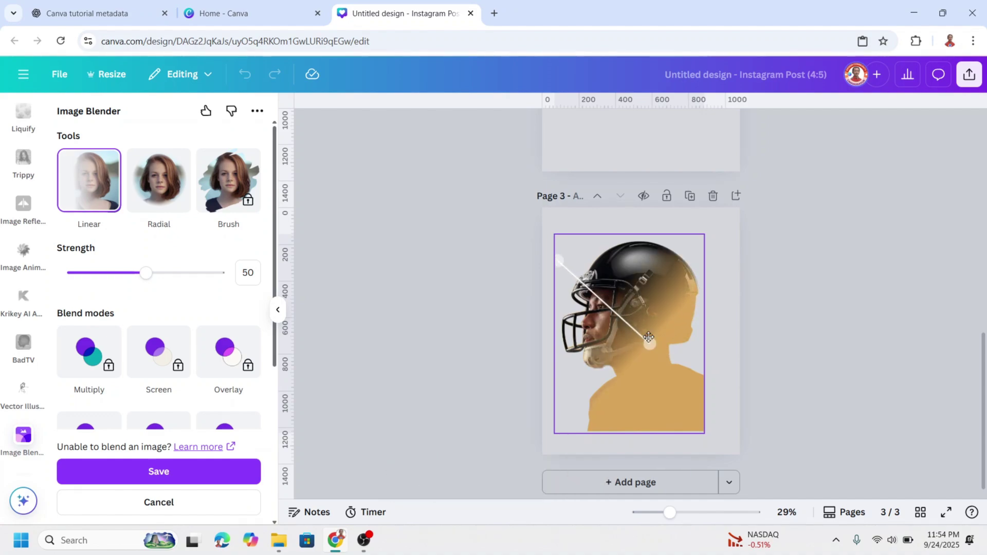
click(203, 472)
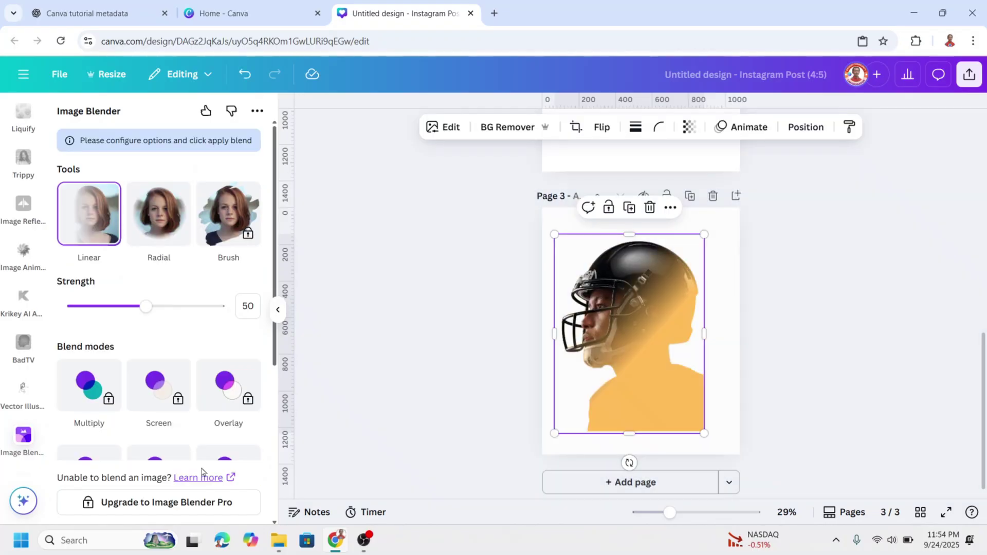
Set the player photo's transparency to 50.
click(690, 135)
click(750, 180)
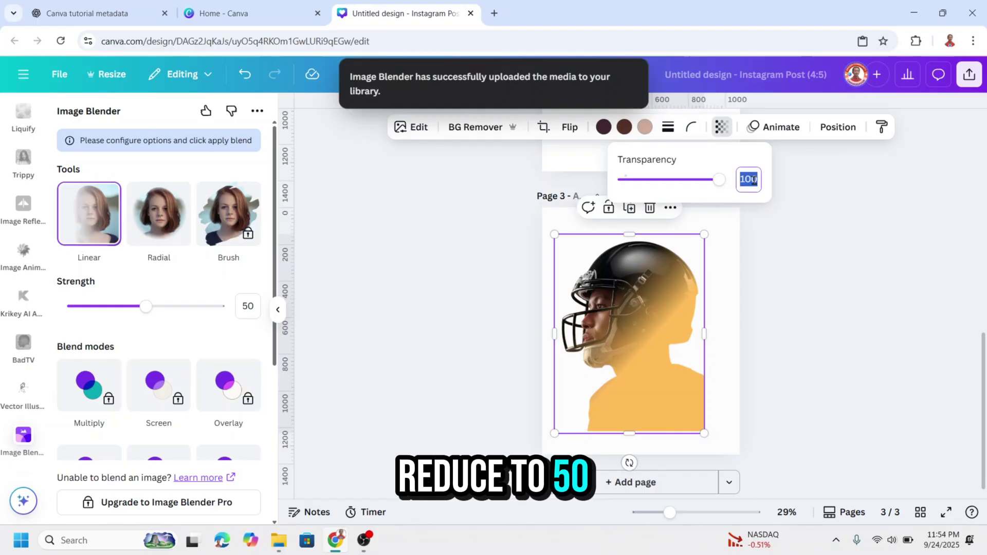
text(50)
key(Return)
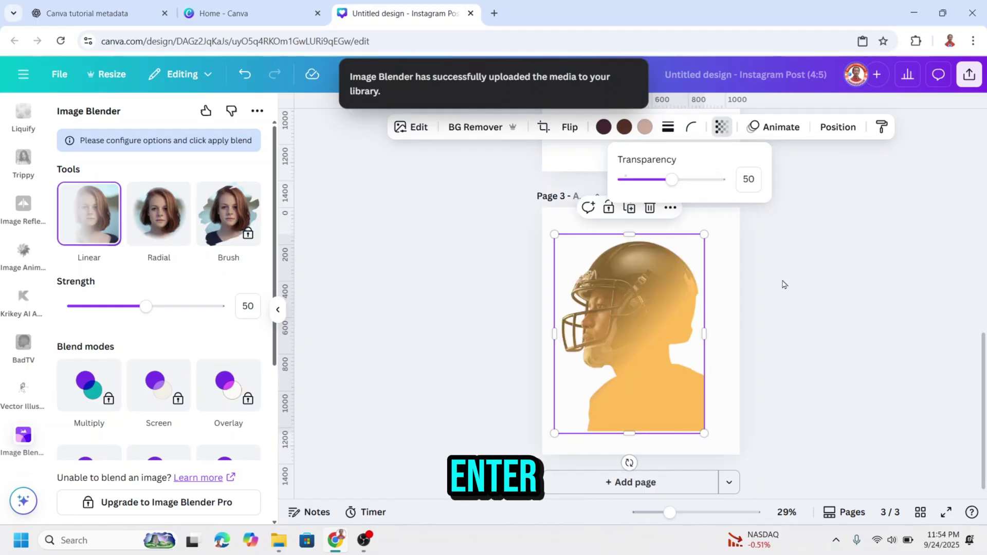
Copy the stadium photo from page 1 onto page 3 and stretch it over the silhouette.
scroll(771, 324, up, 10)
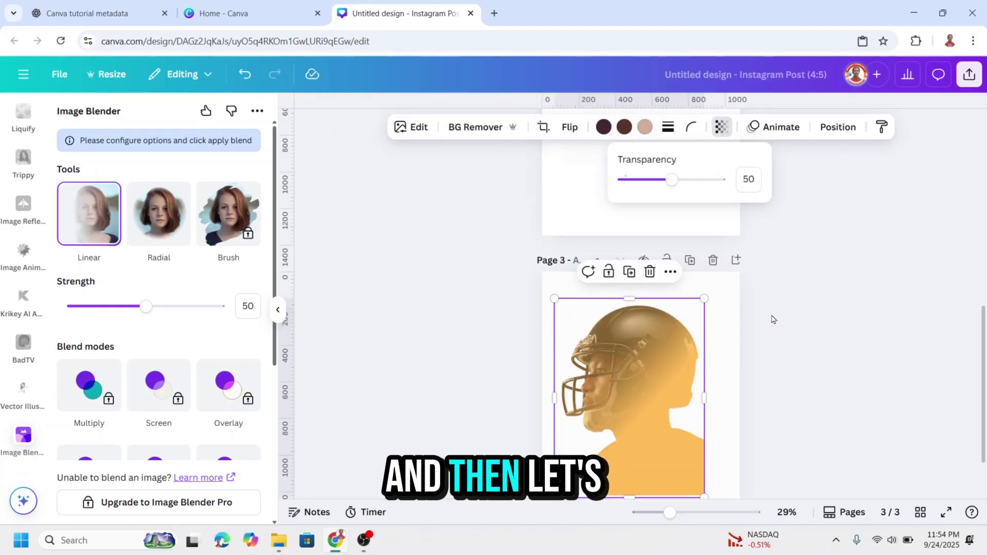
click(689, 337)
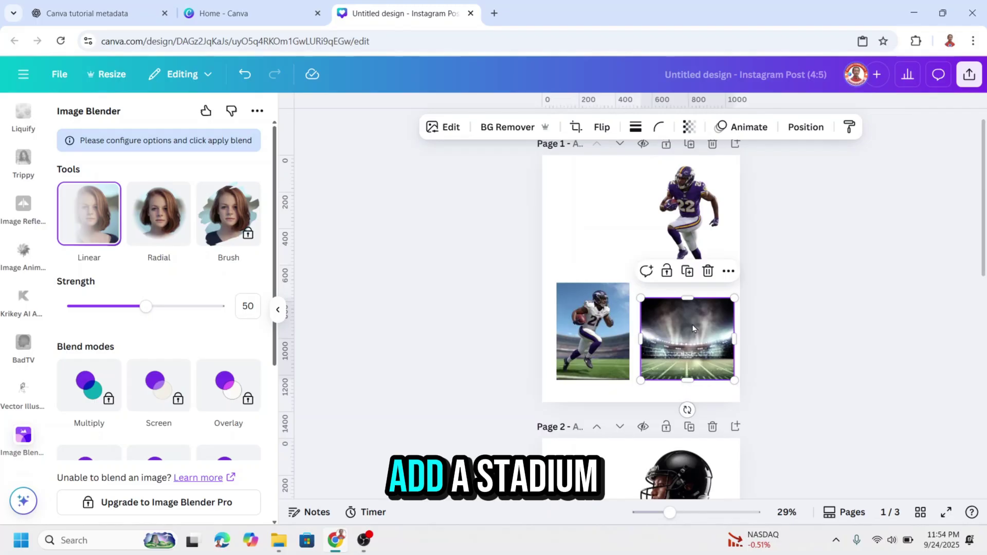
right_click(692, 337)
click(727, 118)
scroll(663, 354, down, 10)
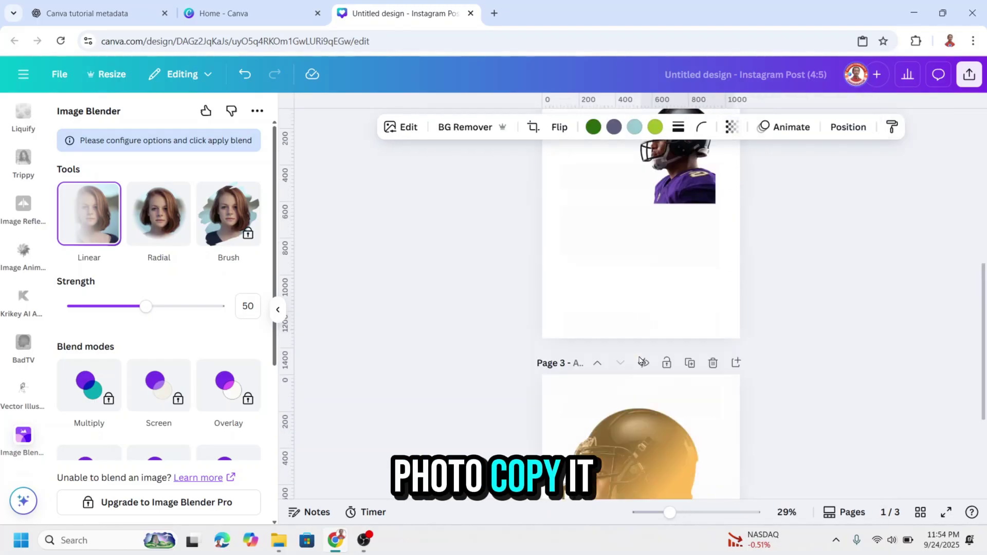
right_click(663, 357)
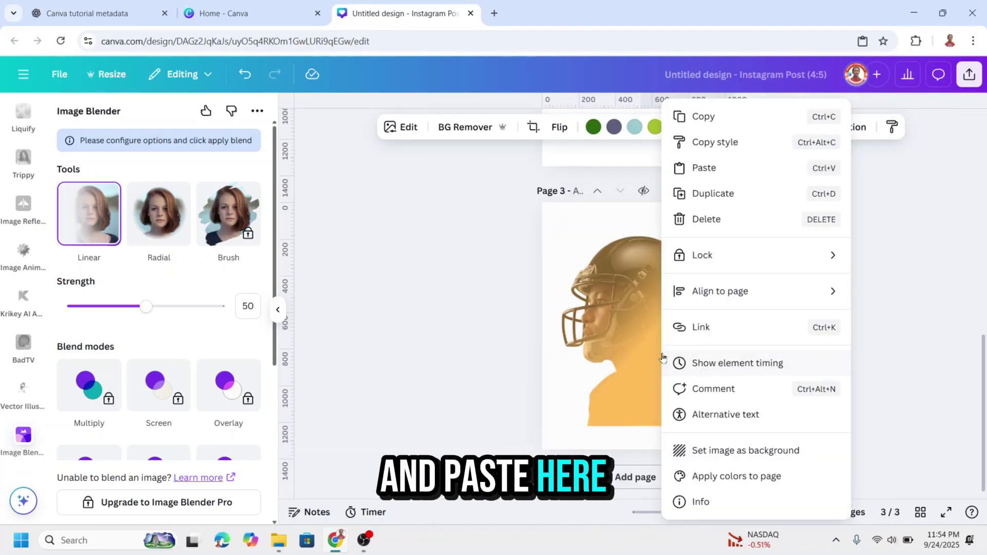
click(715, 167)
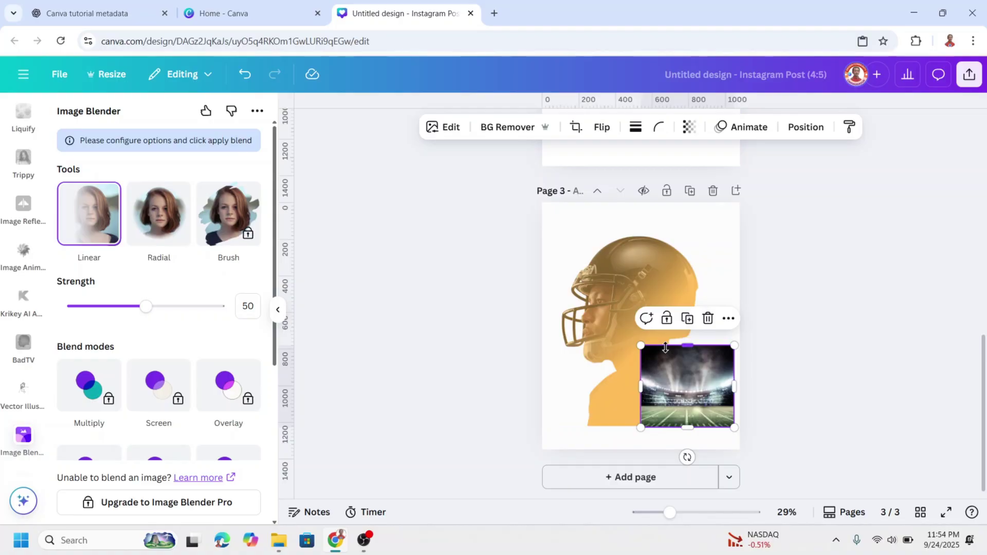
drag(641, 345, 518, 235)
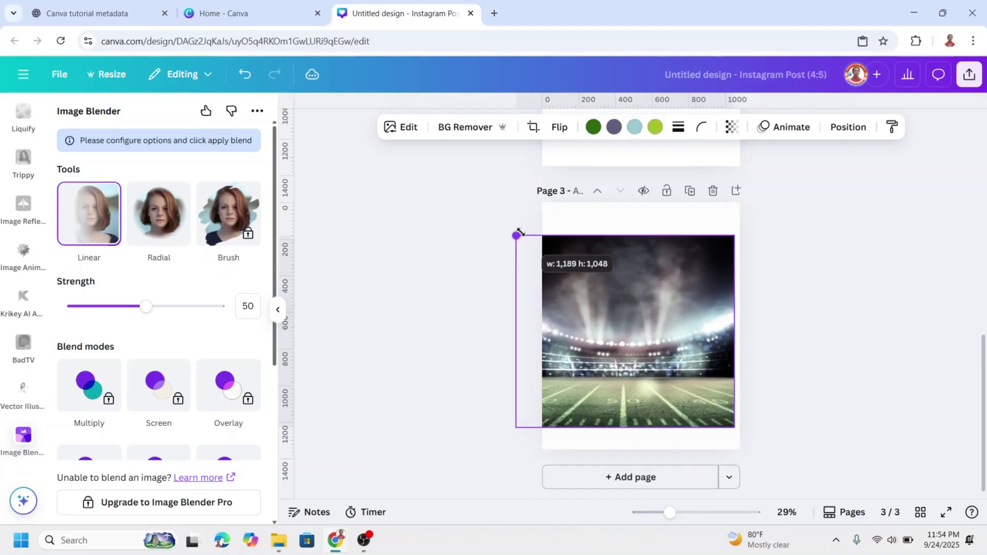
drag(677, 382, 705, 378)
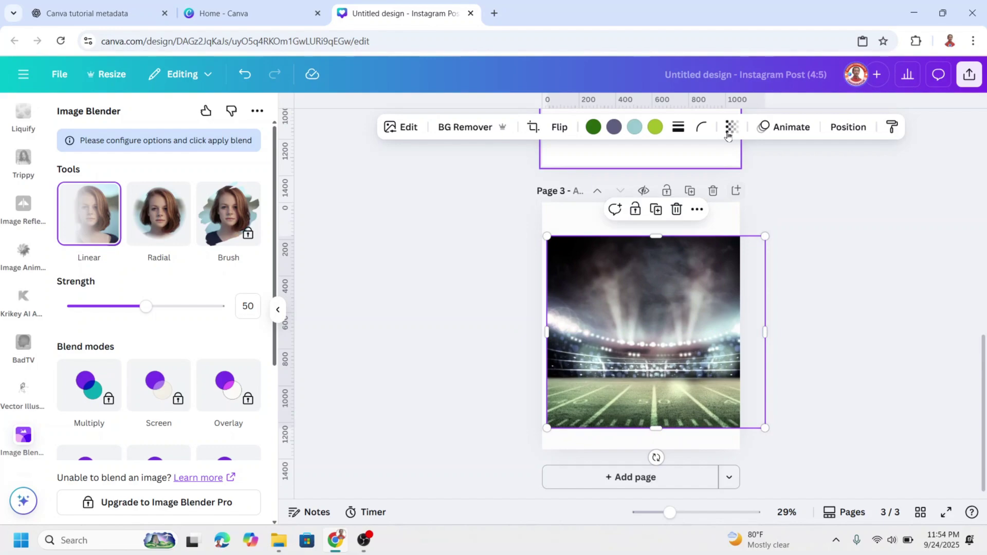
Set the stadium photo's transparency to 50 and send it to the back layer.
click(730, 129)
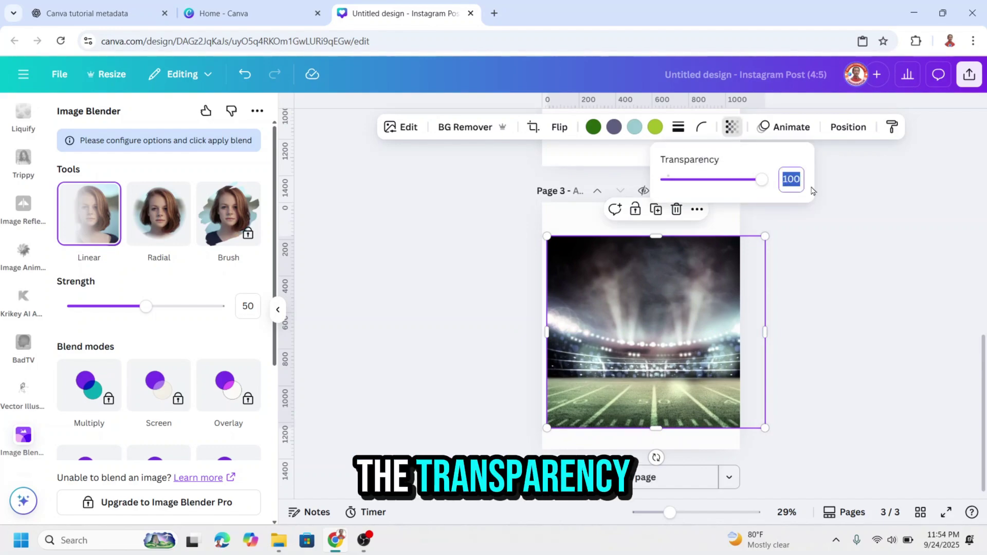
text(50)
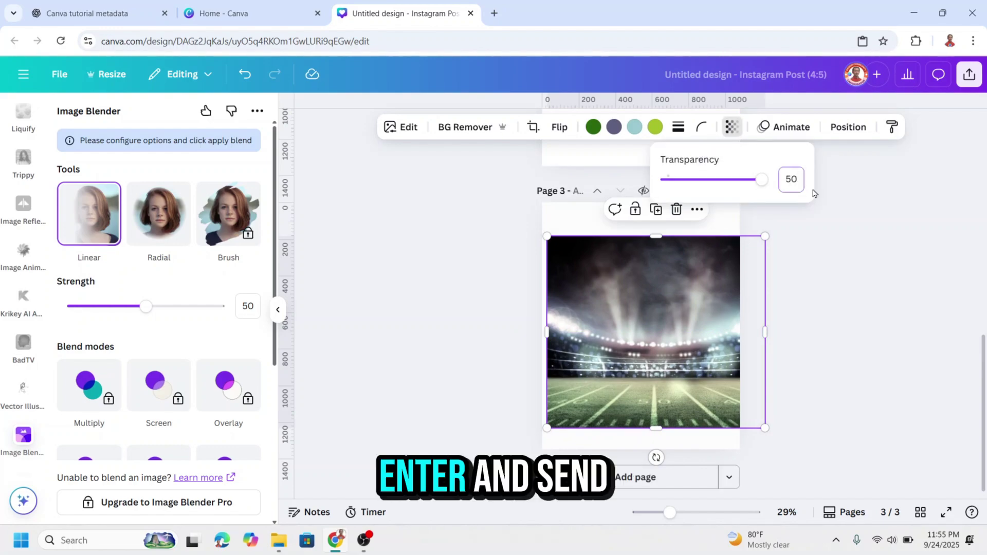
key(Return)
right_click(691, 315)
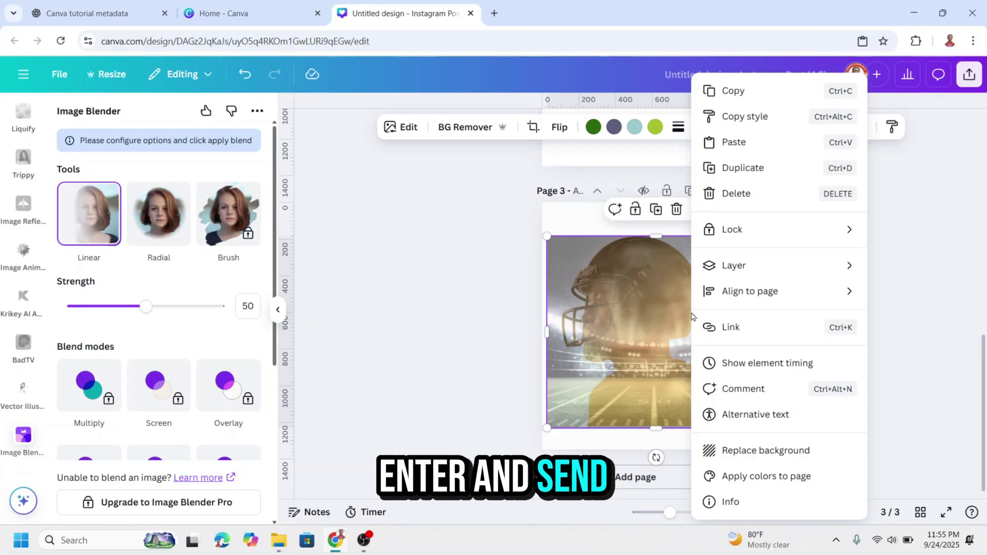
mouse_move(739, 273)
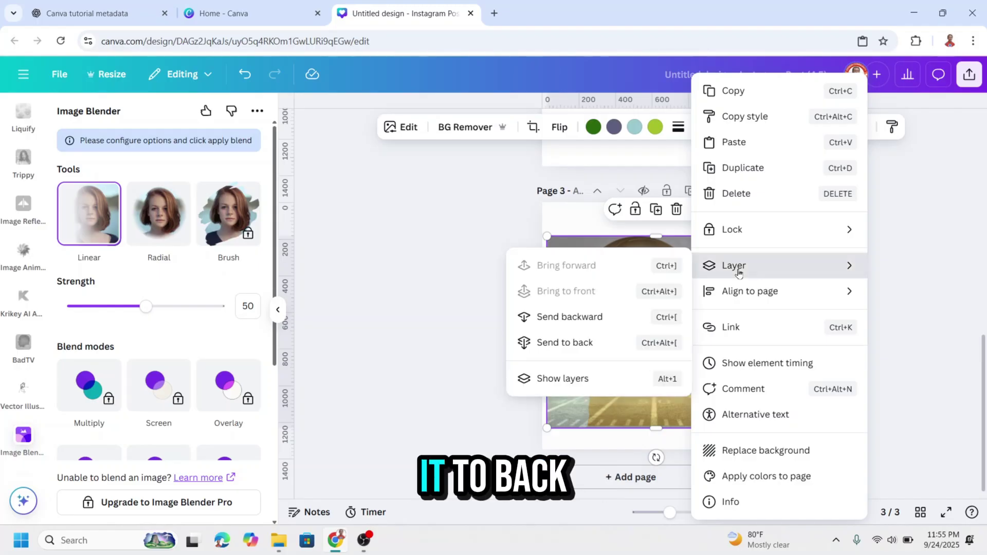
click(581, 344)
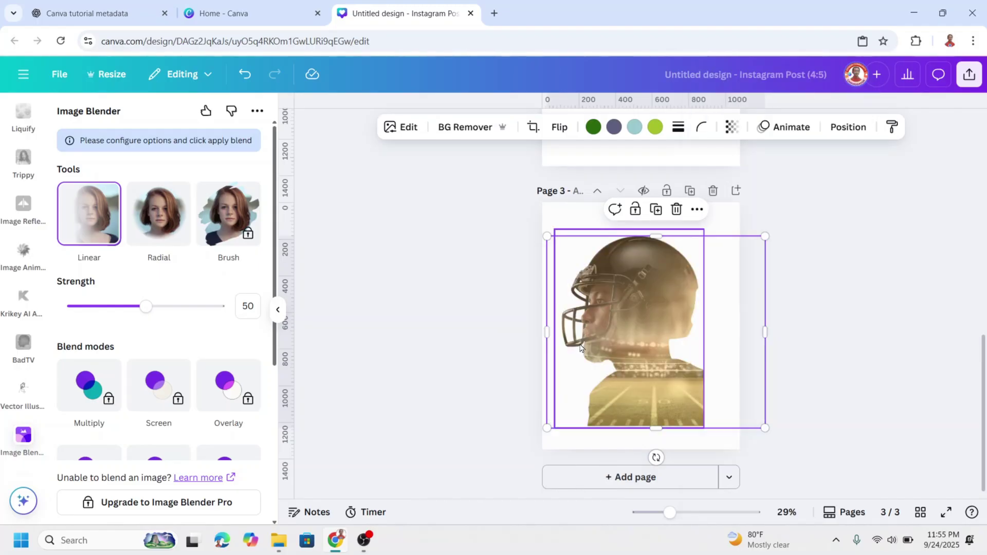
Select the Background layer under Position > Layers and change its color from light orange to white.
click(841, 130)
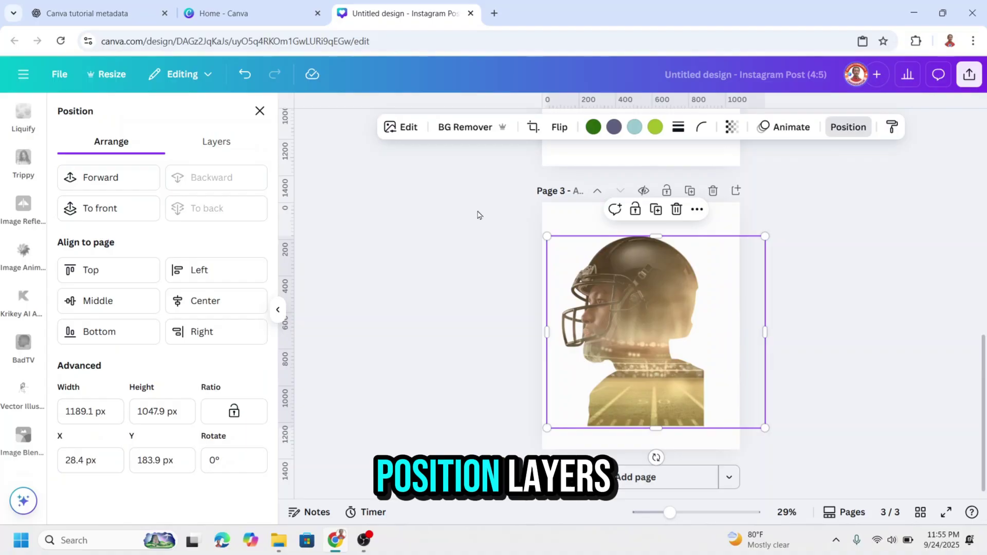
click(237, 151)
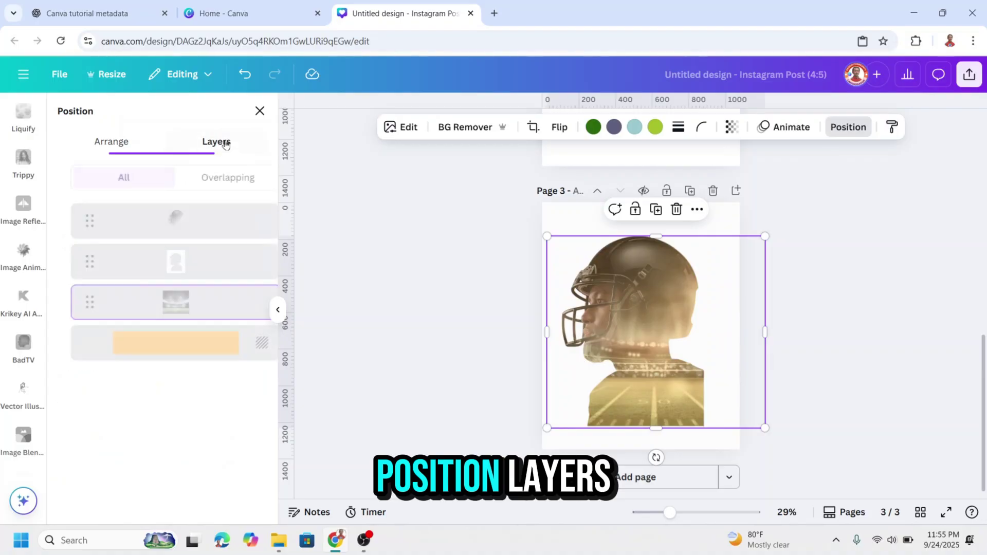
click(172, 351)
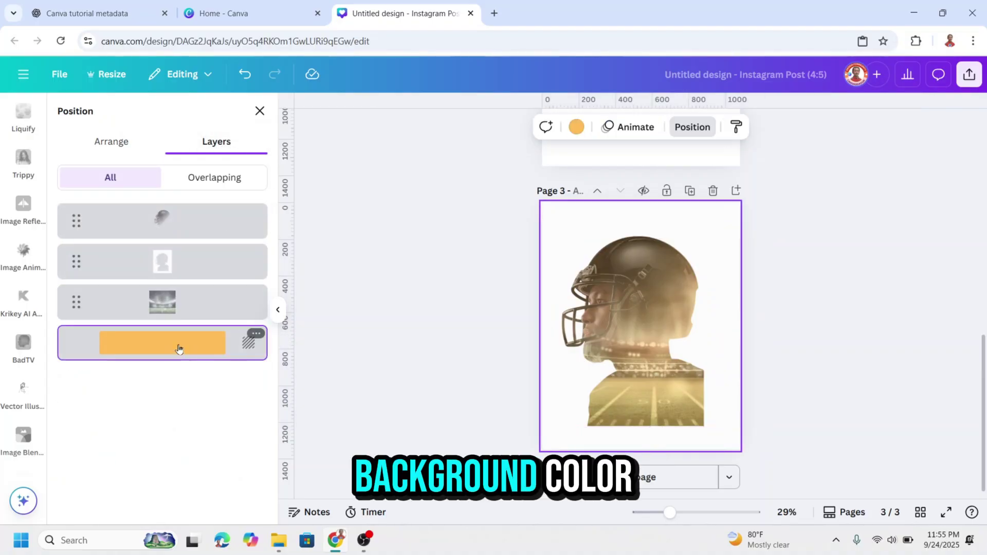
click(577, 128)
click(127, 205)
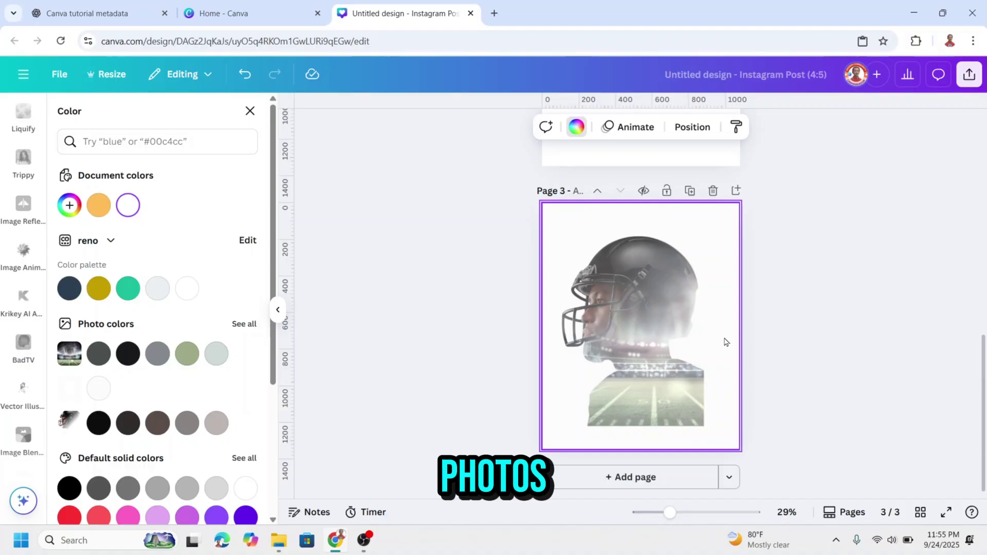
Copy the player-21 running photo onto page 3, enlarge it over the helmet, and remove its background.
scroll(725, 342, up, 10)
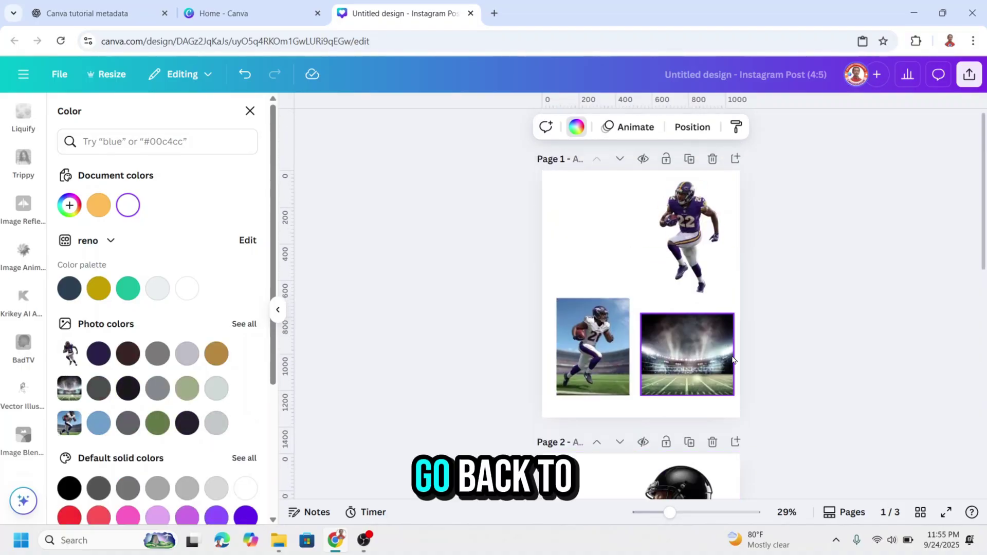
click(593, 329)
right_click(591, 329)
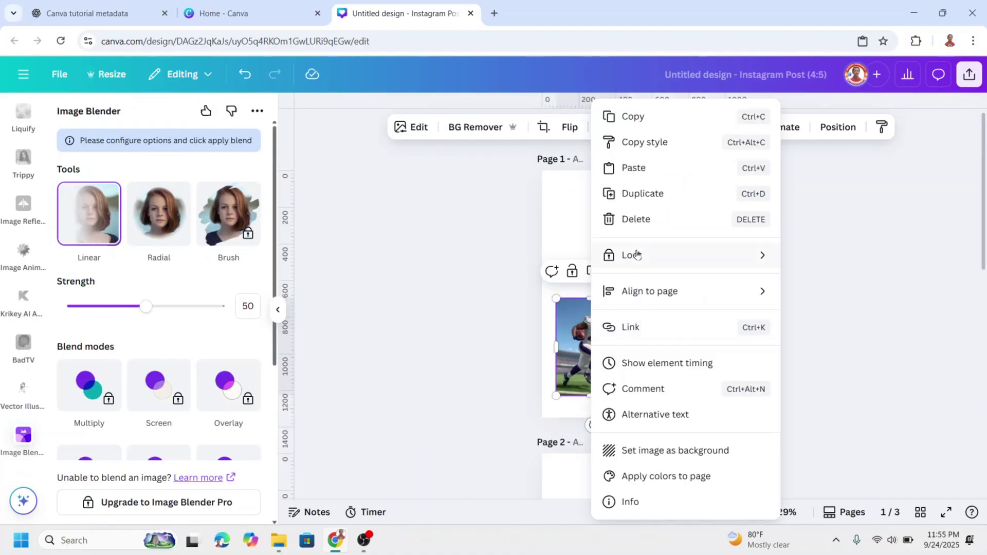
click(637, 117)
scroll(671, 370, down, 8)
scroll(671, 380, down, 2)
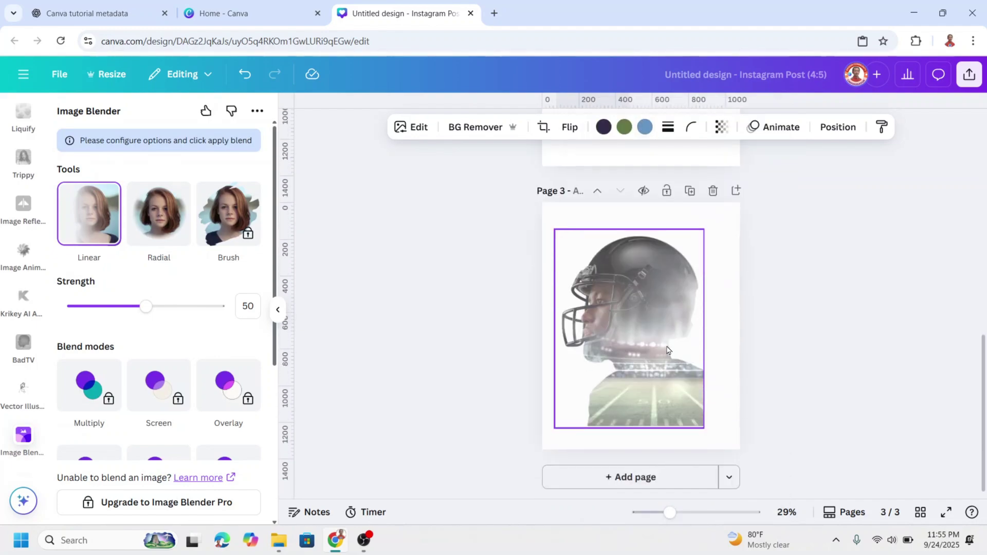
right_click(668, 354)
click(708, 142)
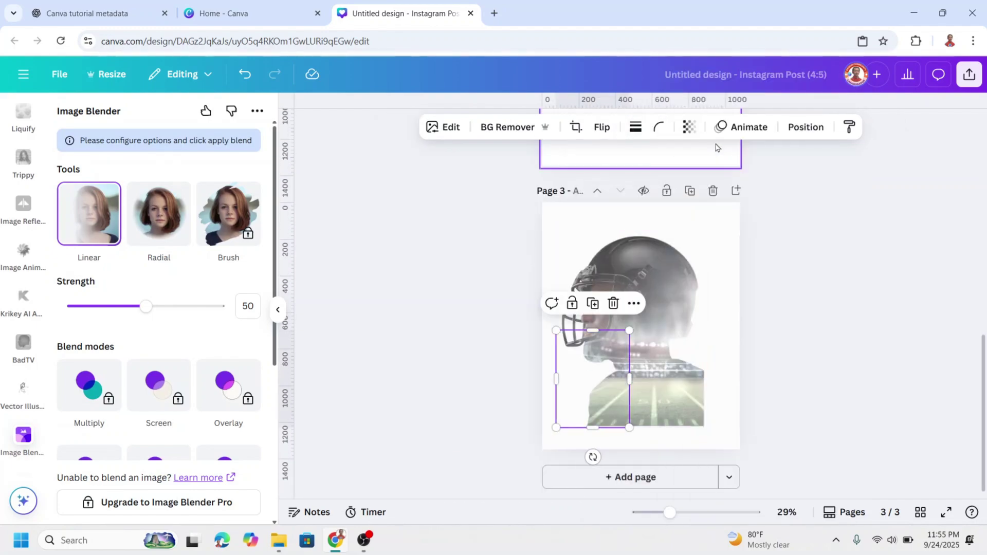
drag(595, 379, 610, 362)
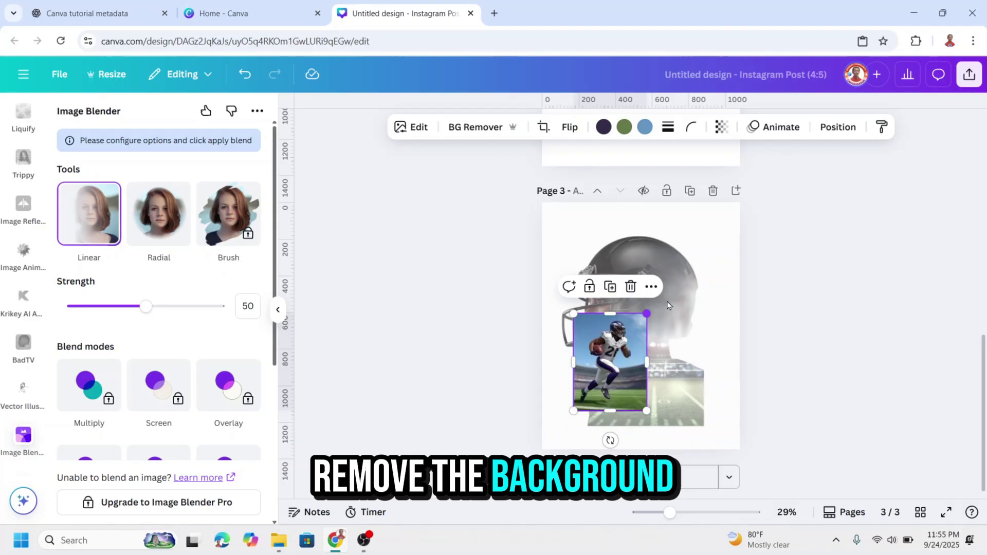
drag(667, 305, 749, 225)
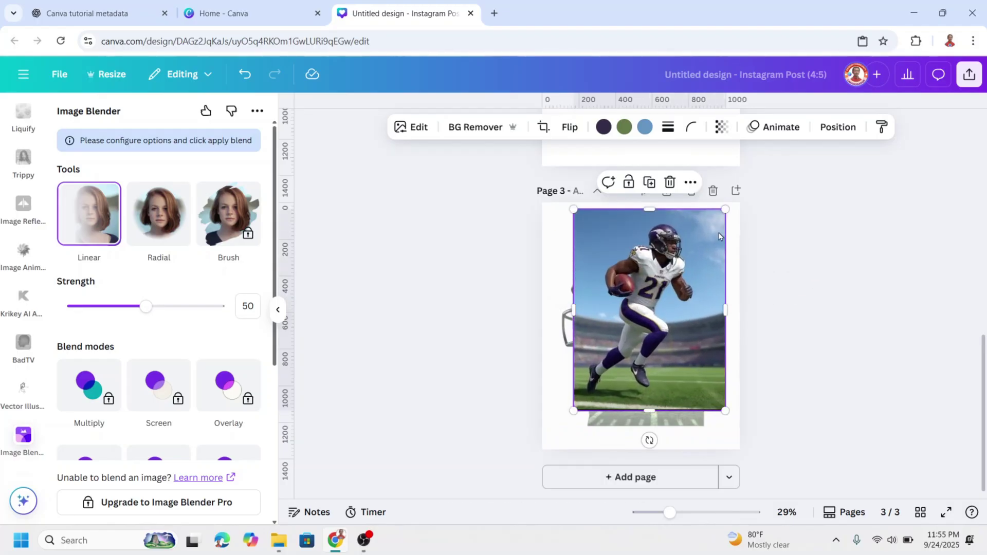
click(473, 127)
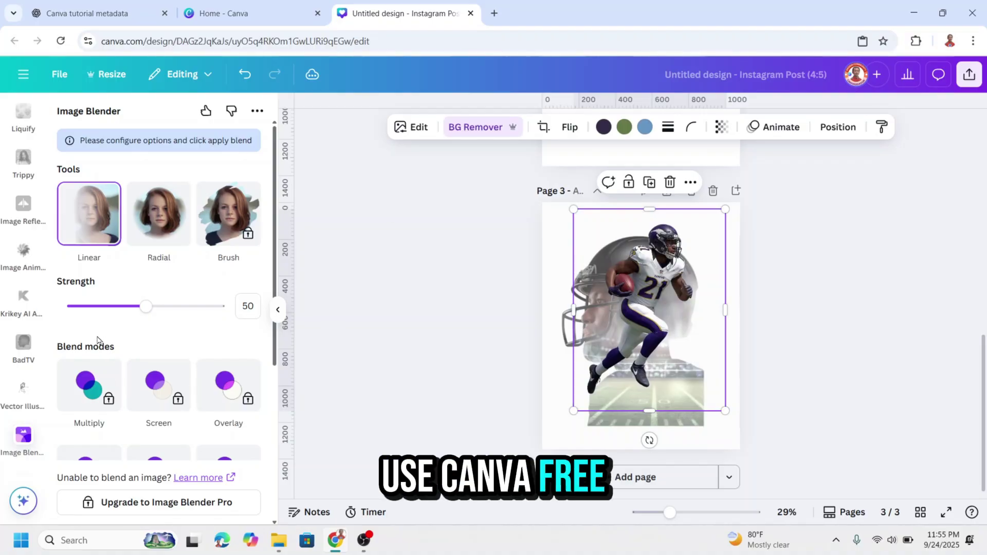
Search the Apps panel for 'clean', then search again for 'blender'.
scroll(24, 291, up, 10)
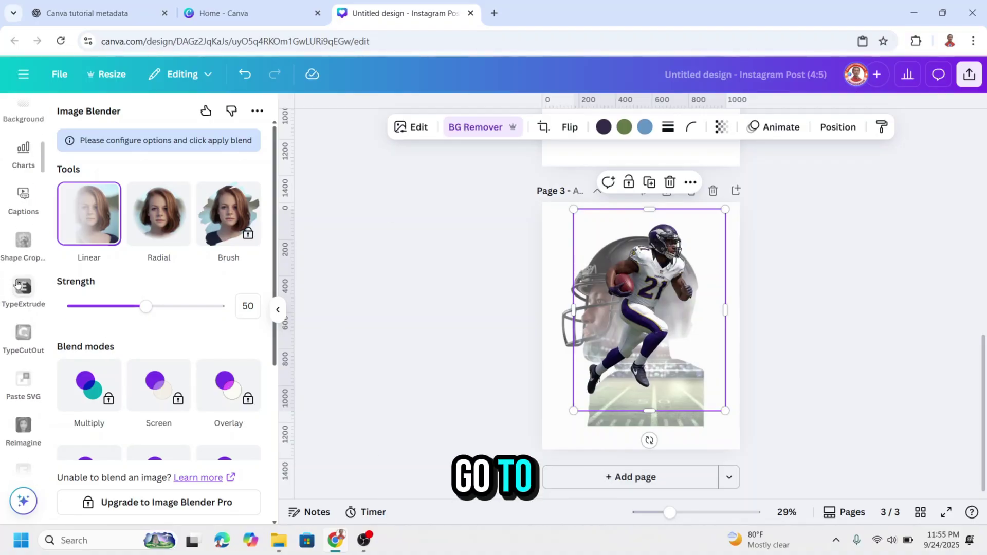
click(23, 442)
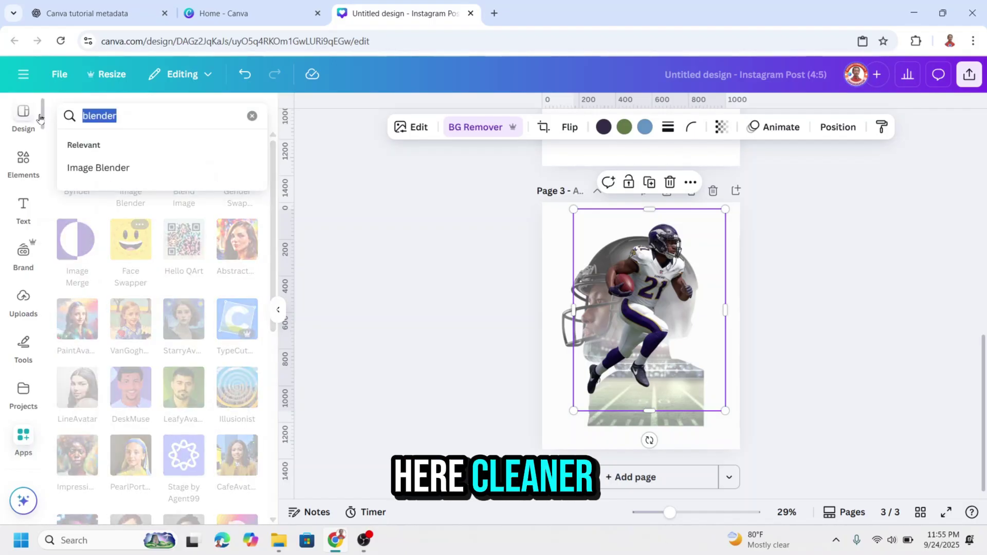
text(clean)
key(Return)
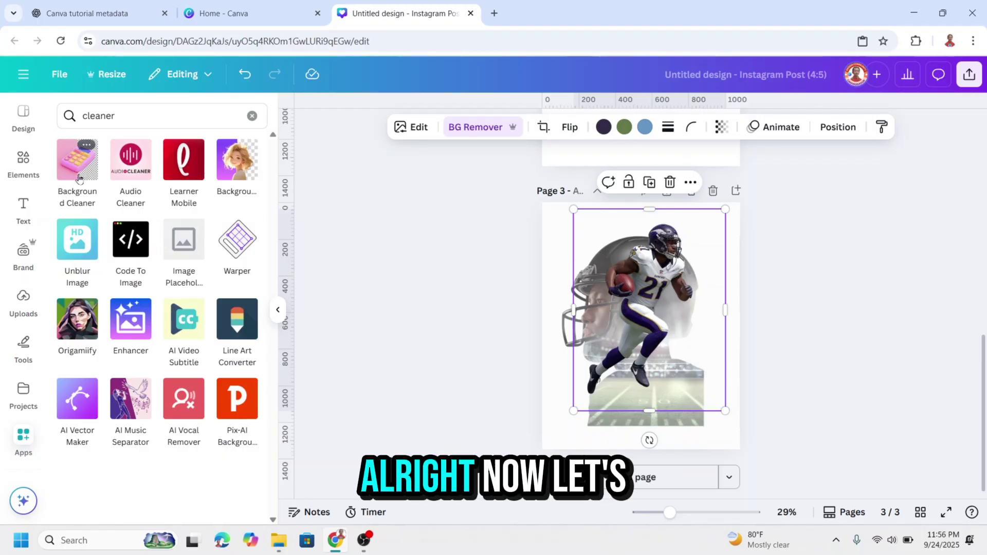
click(72, 116)
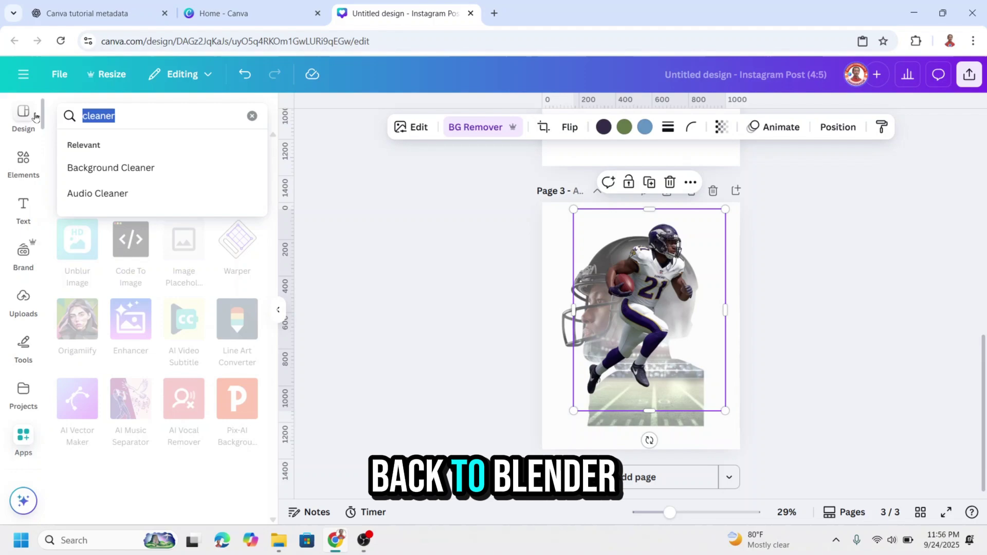
text(blender)
key(Return)
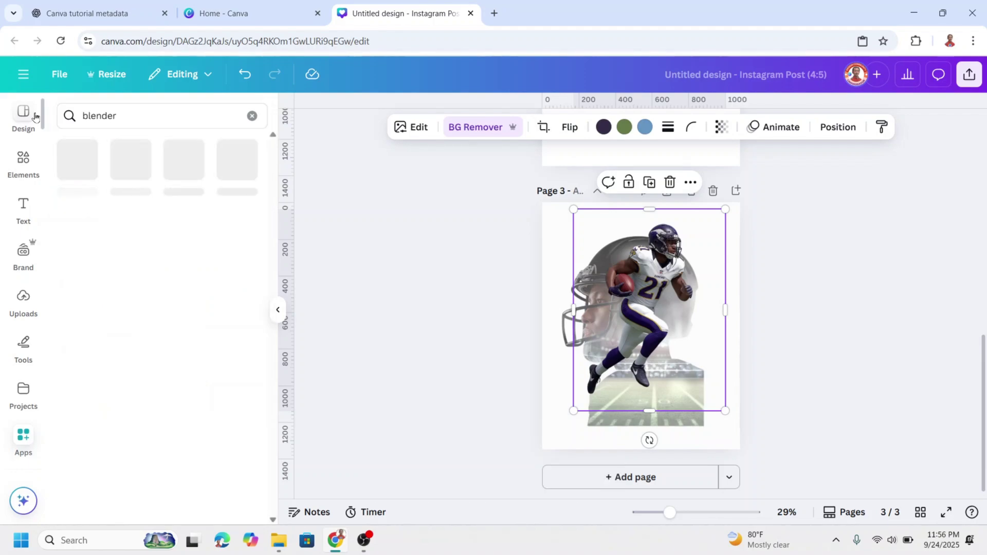
Give the player-21 cutout a vertical linear Image Blender fade, tune the gradient handles, and save.
click(130, 179)
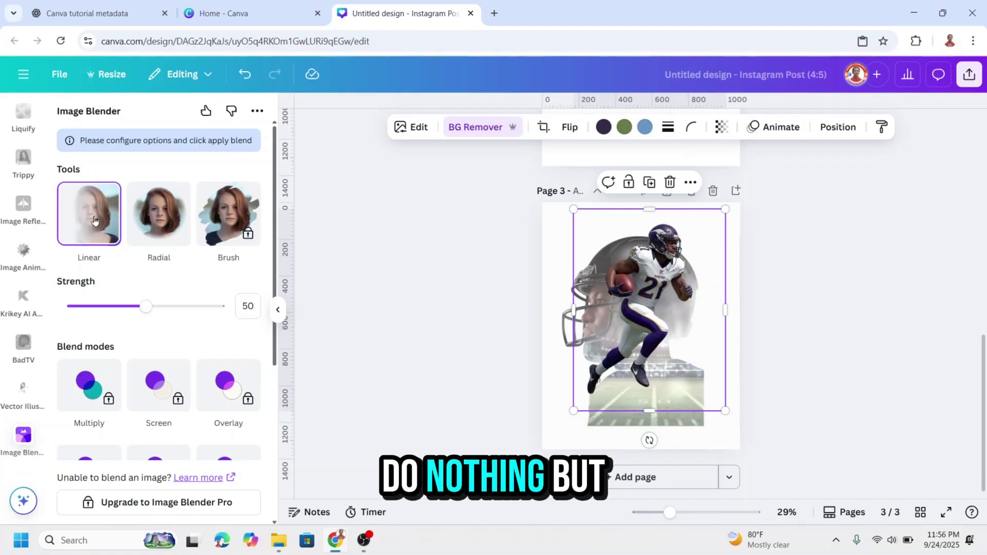
click(161, 220)
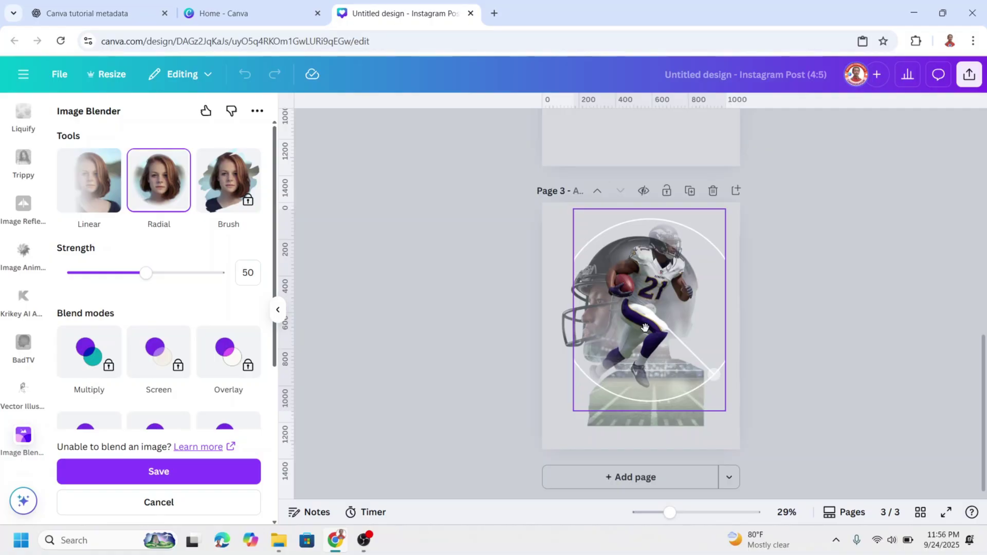
click(89, 187)
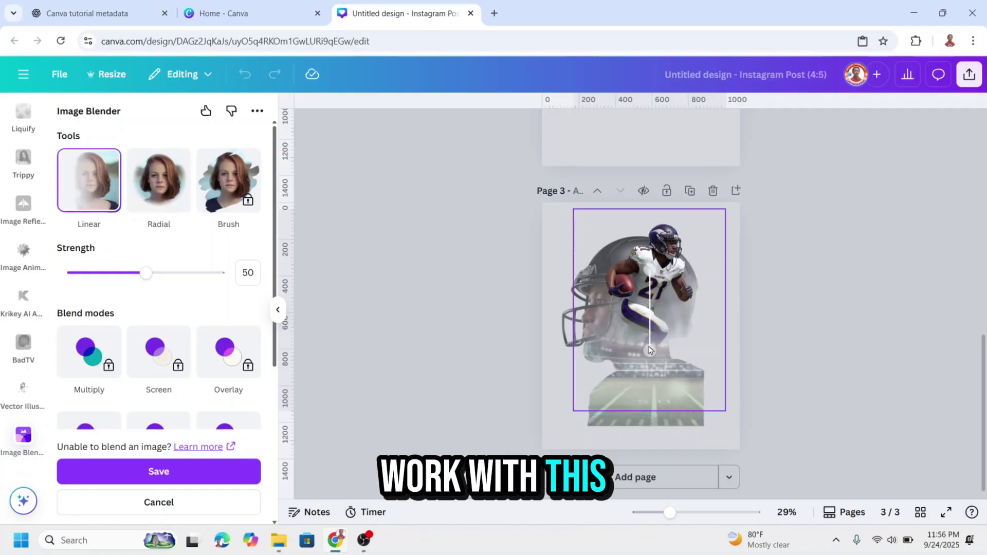
drag(648, 346, 642, 303)
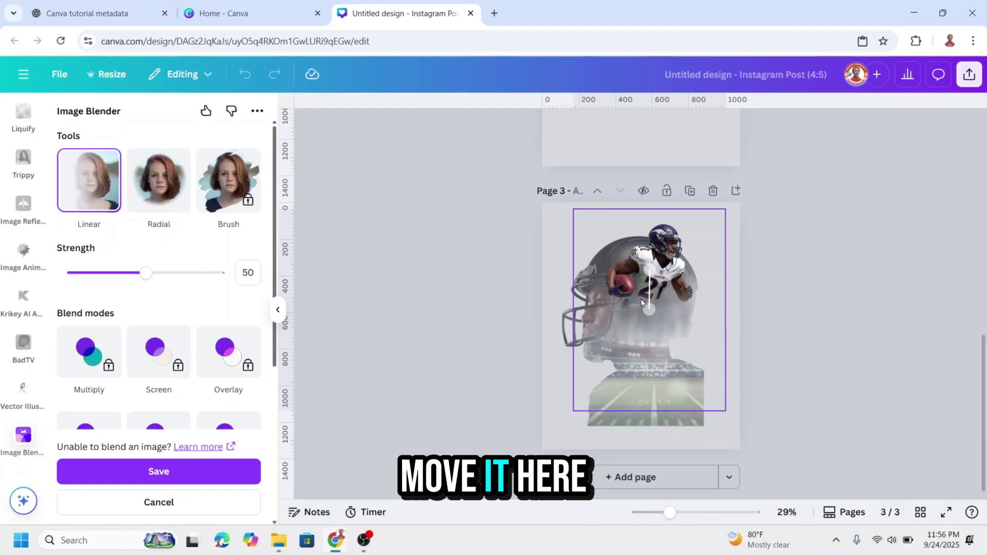
drag(648, 269, 647, 250)
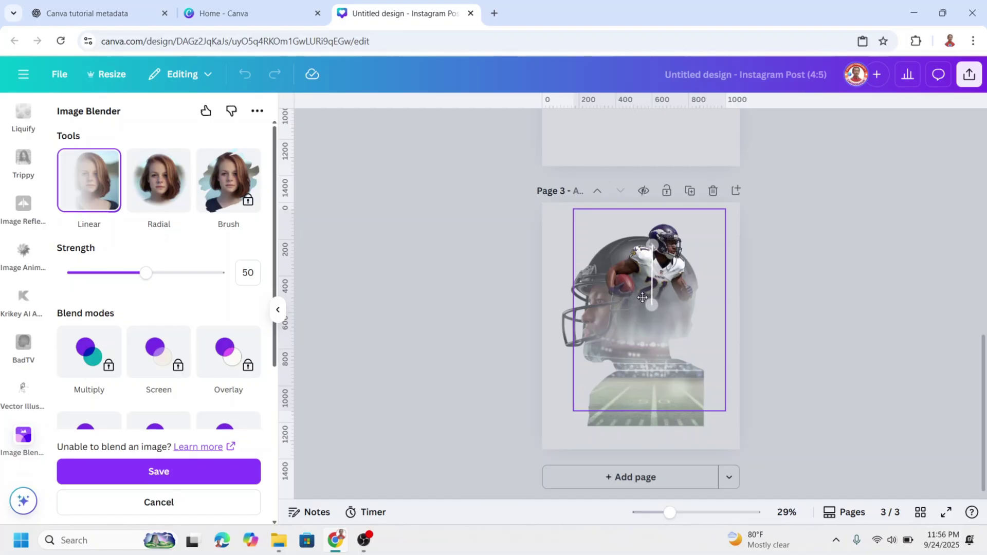
click(168, 476)
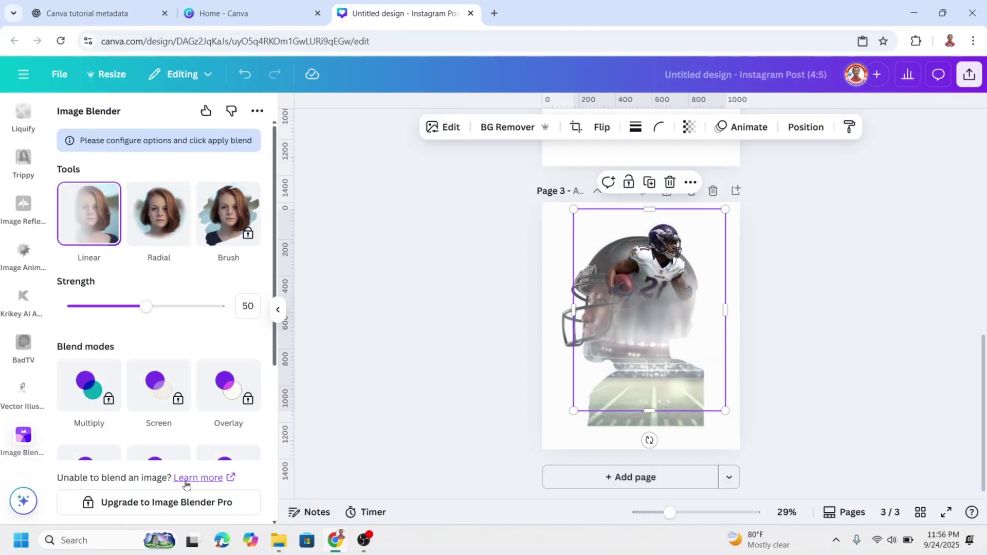
Recentre the blended player-21 image on page 3, then pick the player-22 cutout on page 1.
drag(725, 411, 771, 469)
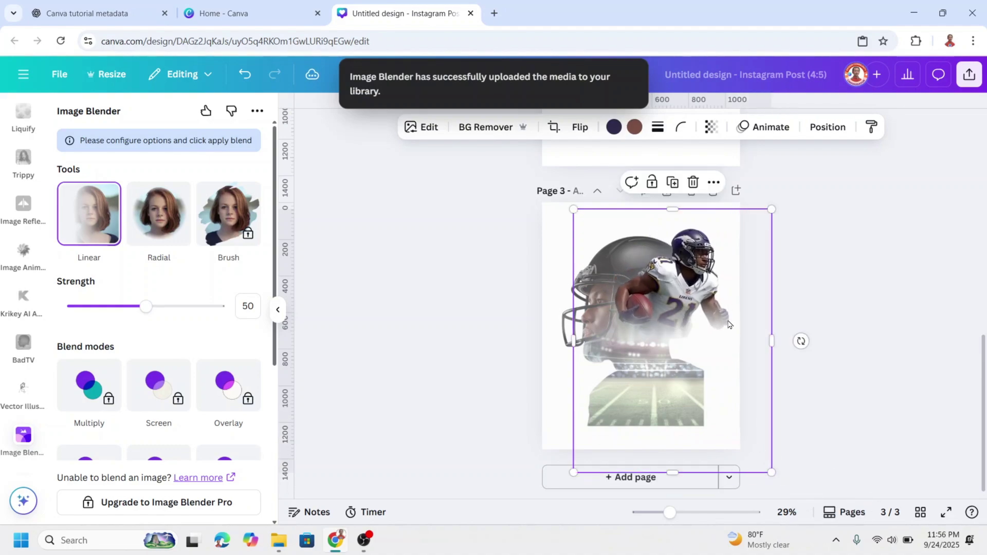
drag(693, 301, 684, 286)
scroll(675, 340, up, 5)
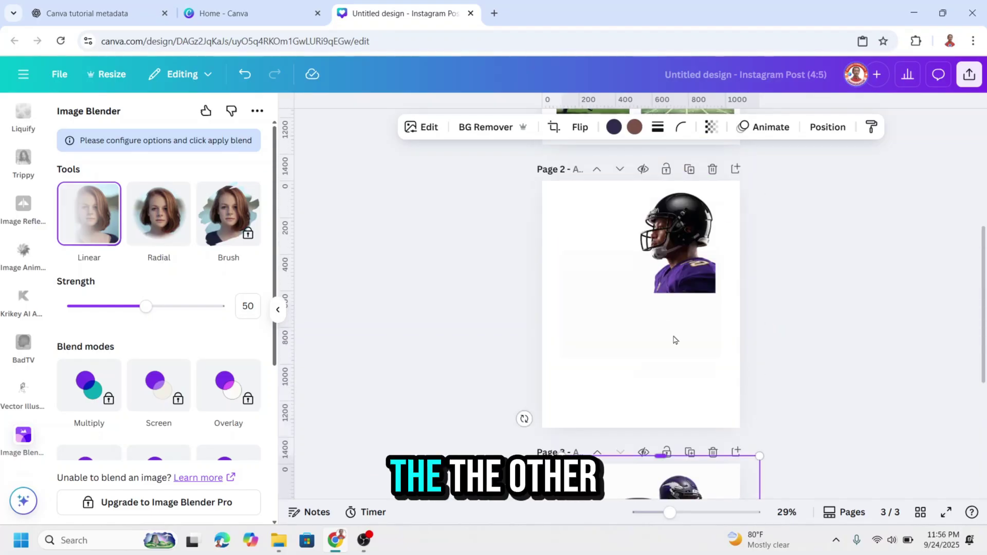
scroll(675, 340, up, 5)
click(681, 222)
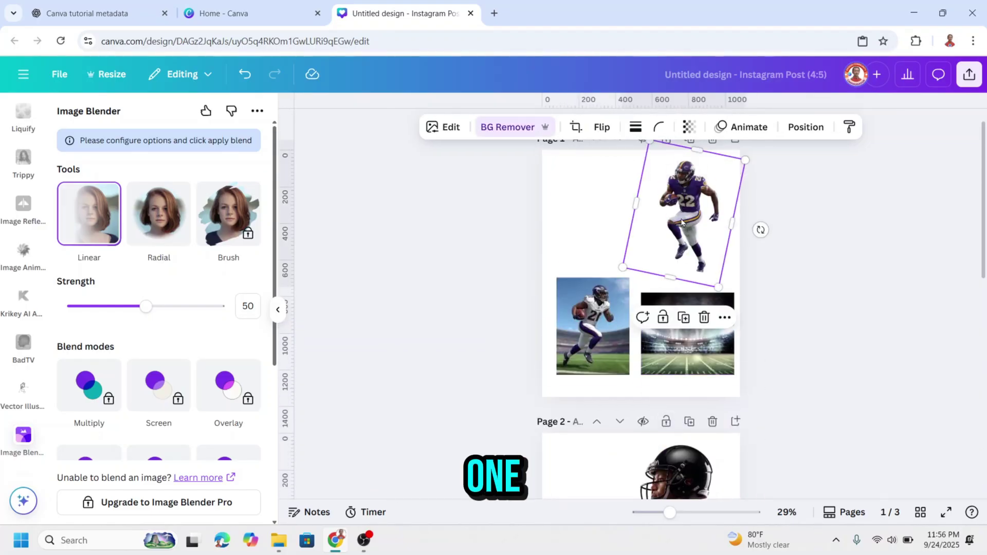
right_click(682, 222)
Copy the player-22 cutout, paste it onto page 3, move it lower right, and enlarge it.
click(745, 120)
scroll(686, 354, down, 6)
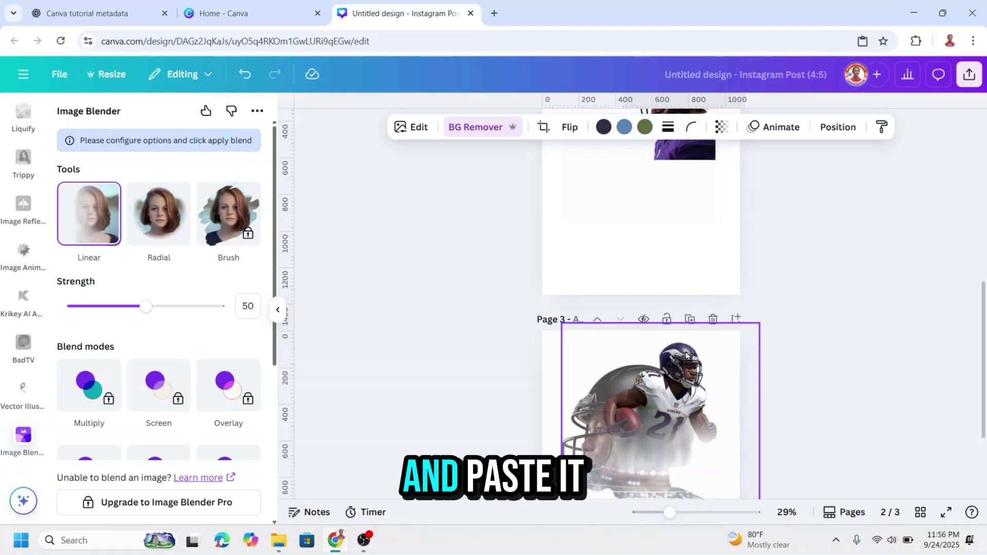
scroll(686, 354, down, 3)
right_click(680, 378)
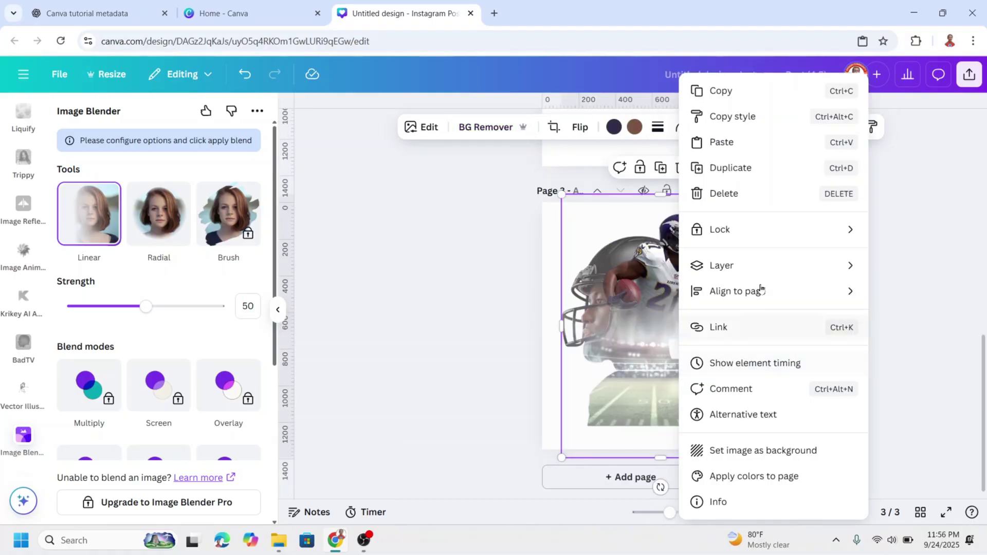
click(721, 143)
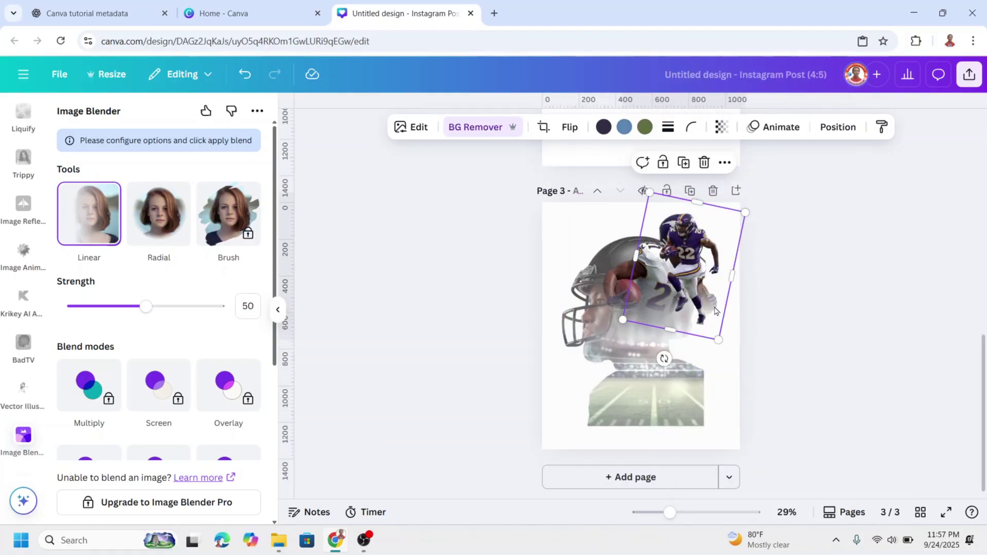
drag(701, 297, 702, 378)
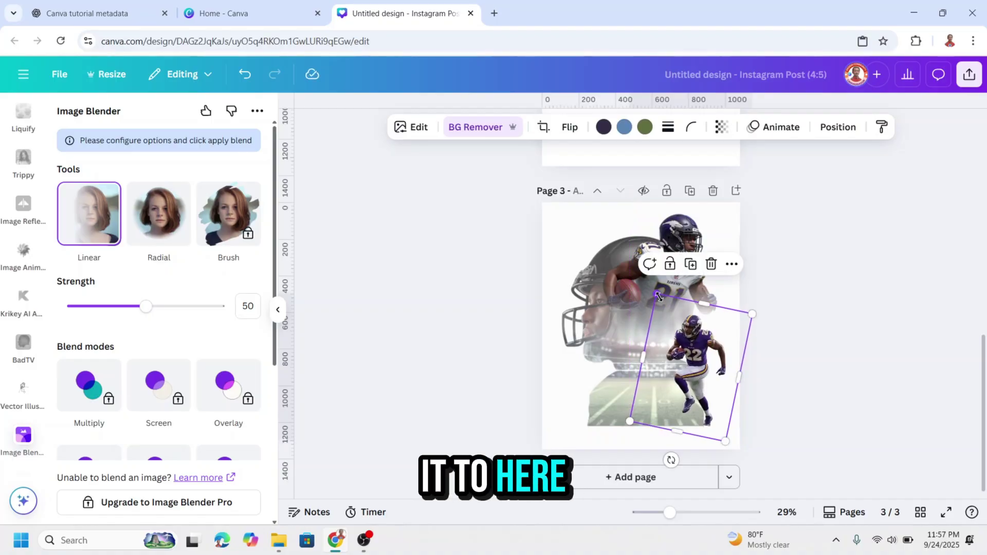
drag(659, 297, 645, 264)
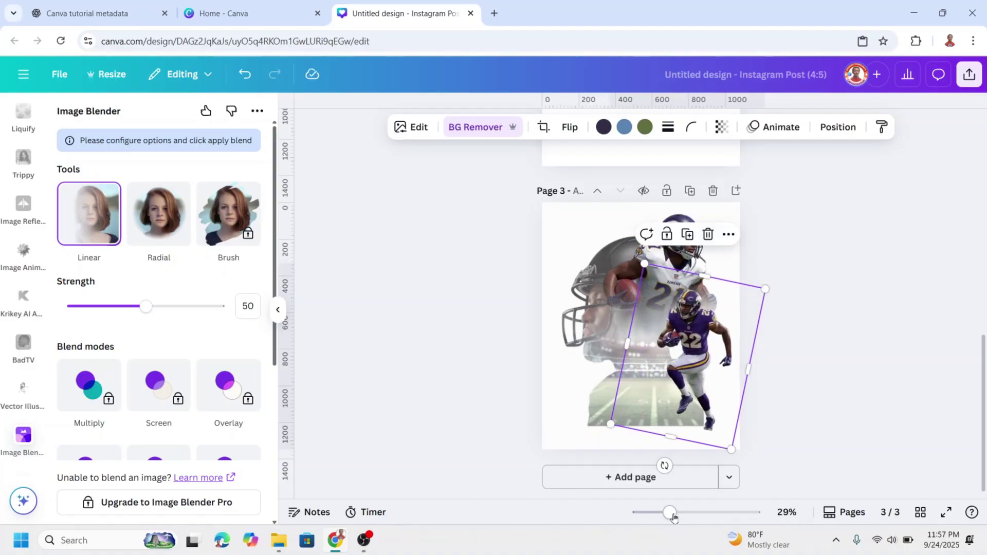
Zoom to 54%, fine-tune the player-22 position, and tilt it about 17°.
drag(669, 512, 689, 512)
scroll(809, 437, down, 2)
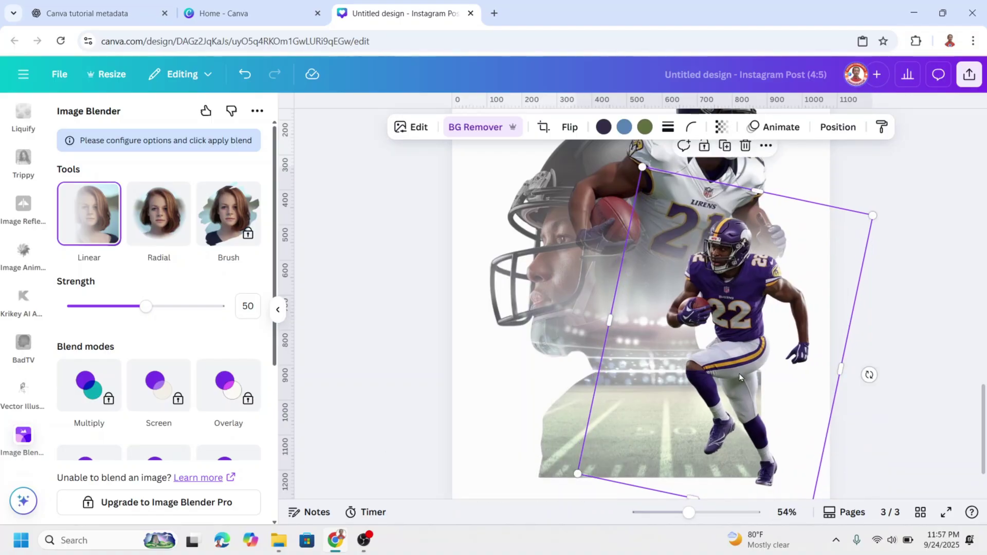
drag(830, 384, 770, 384)
drag(688, 364, 739, 359)
mouse_move(865, 370)
mouse_down()
mouse_move(874, 396)
mouse_move(859, 378)
mouse_up()
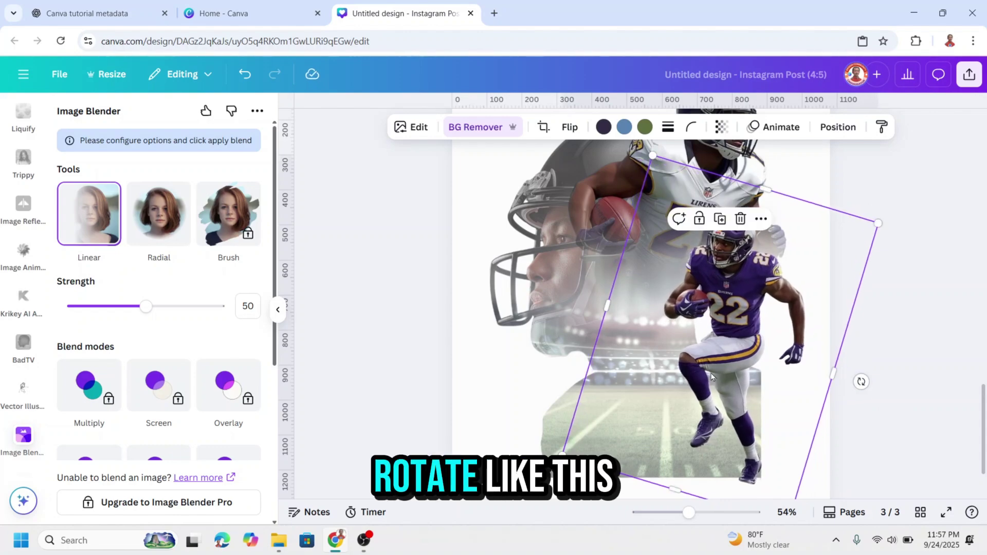
drag(733, 378, 748, 377)
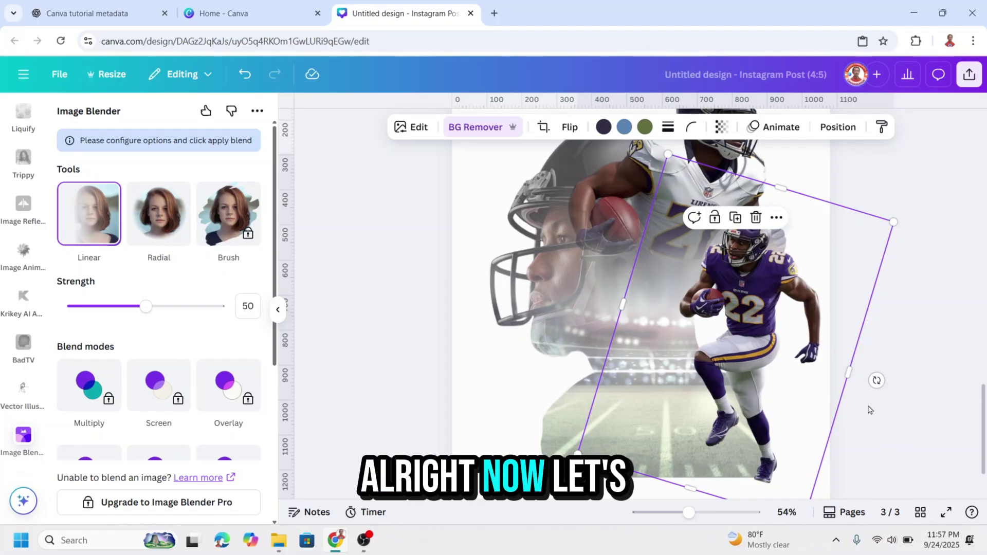
Search Elements for 'light' and add the soft yellow glow graphic from Graphics.
scroll(869, 409, up, 2)
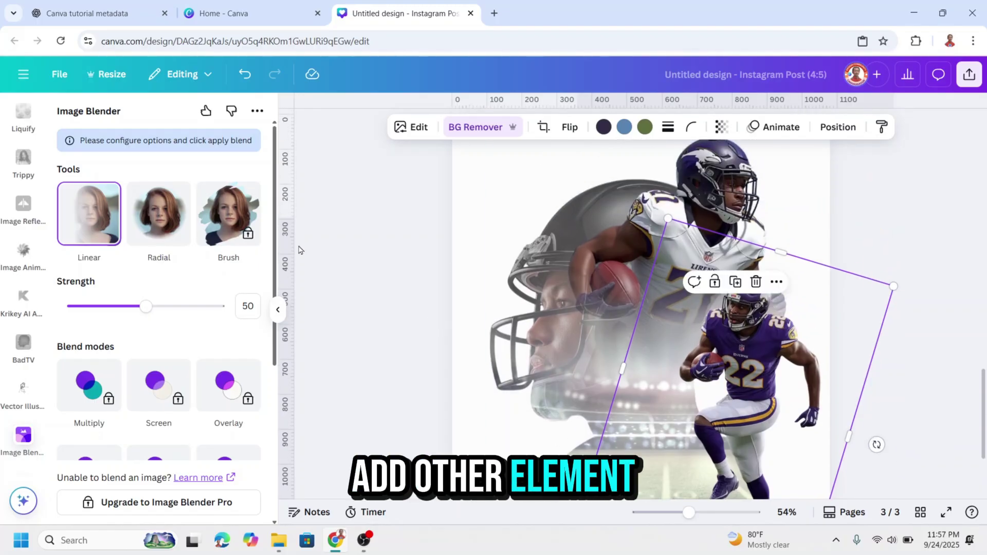
scroll(28, 175, down, 10)
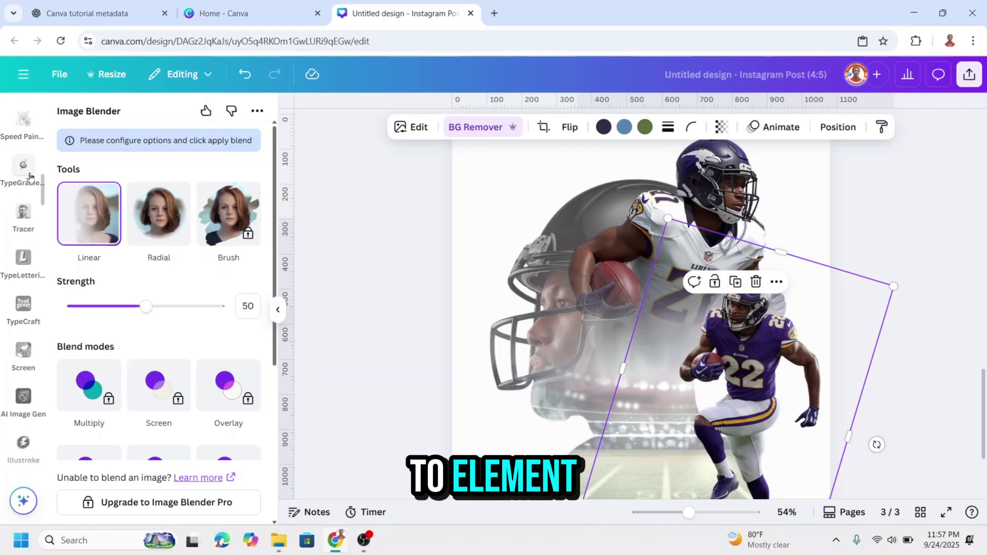
scroll(30, 176, up, 10)
click(23, 163)
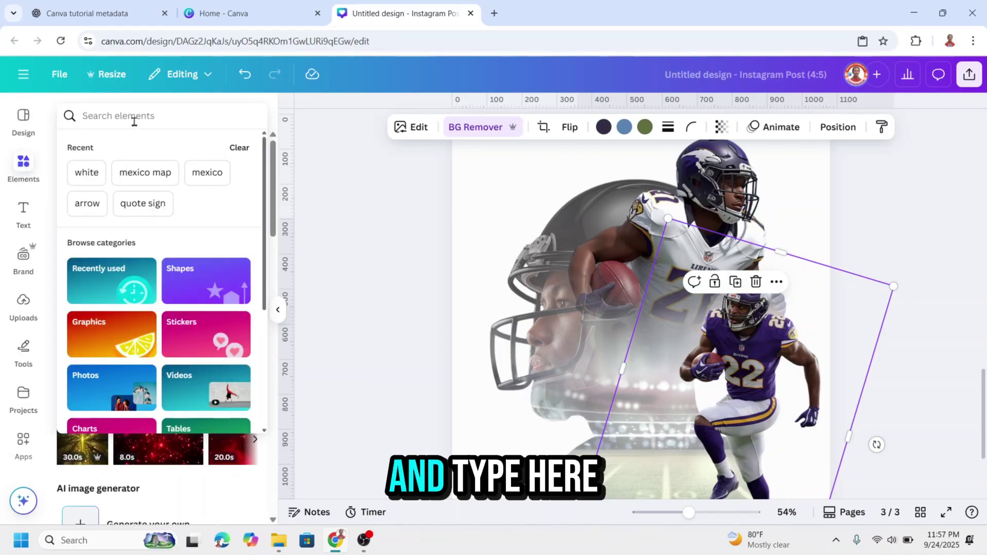
text(light)
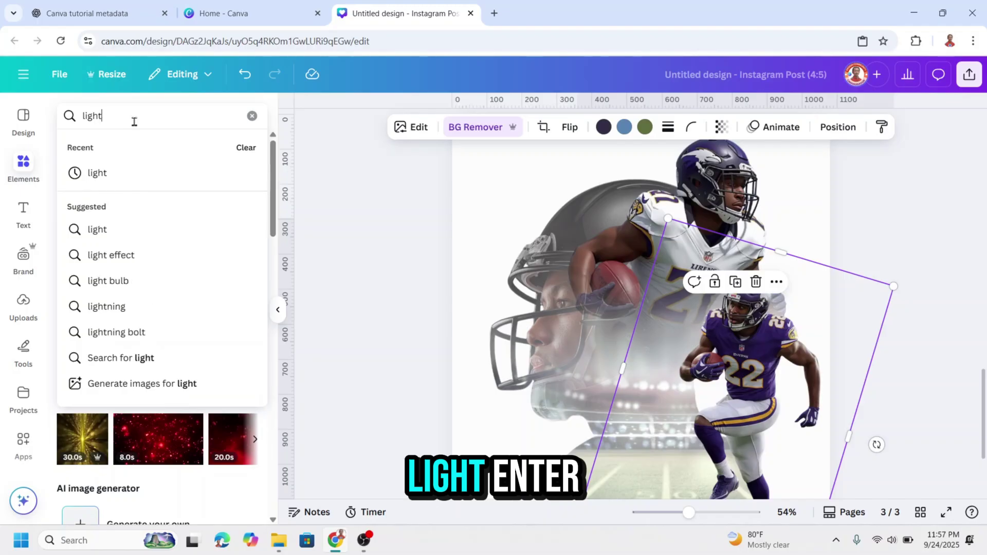
key(Return)
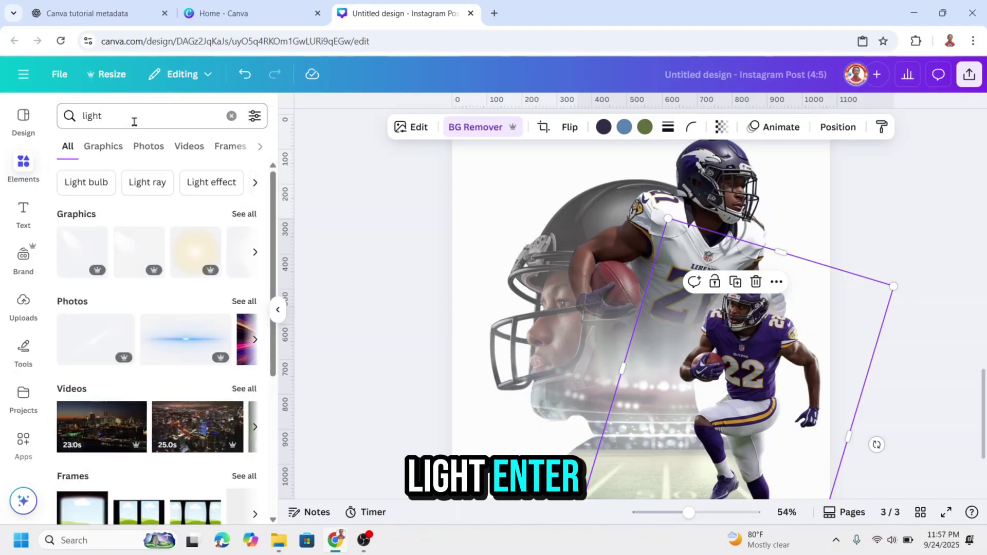
click(245, 215)
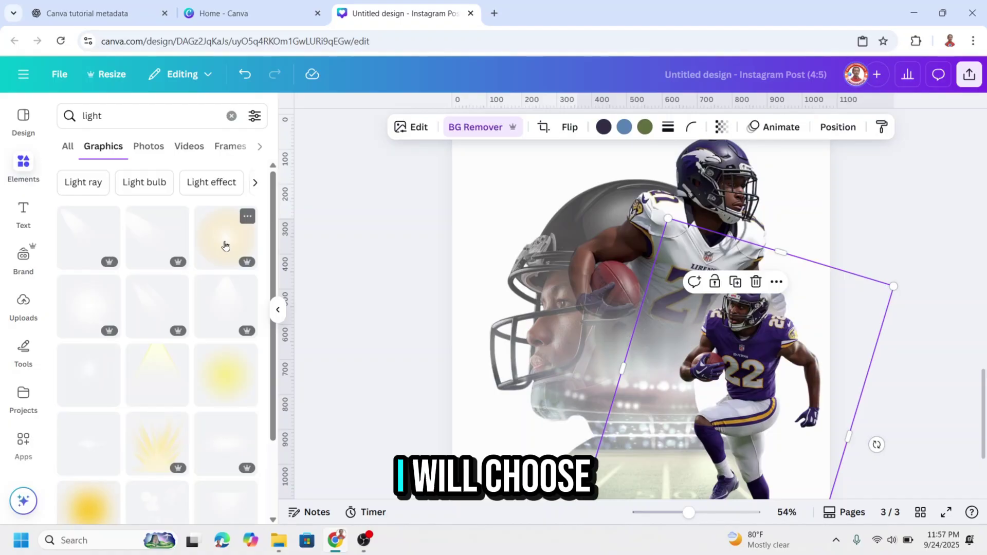
click(225, 245)
Move and shrink the glow so it sits over the two right-hand players.
drag(666, 325, 742, 267)
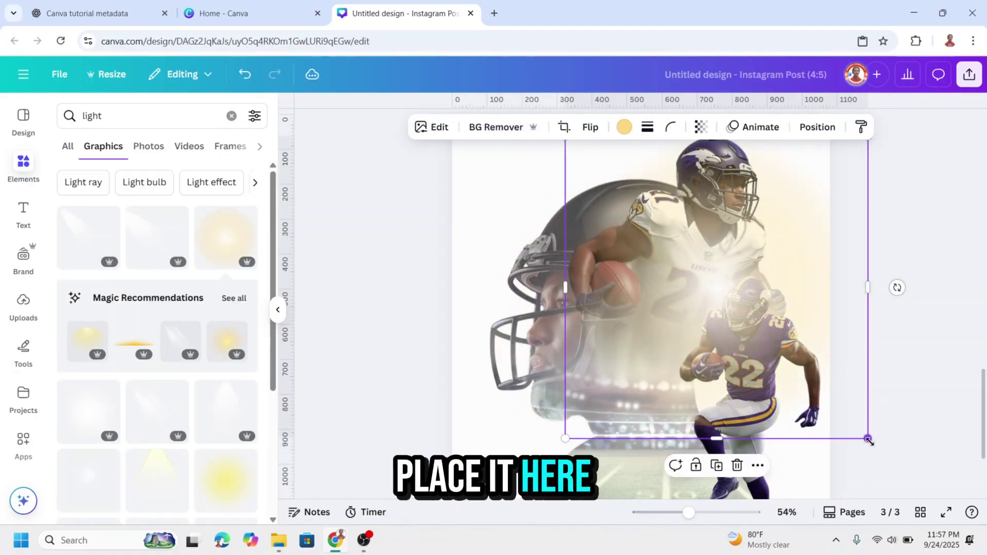
drag(868, 441, 761, 336)
drag(681, 300, 735, 352)
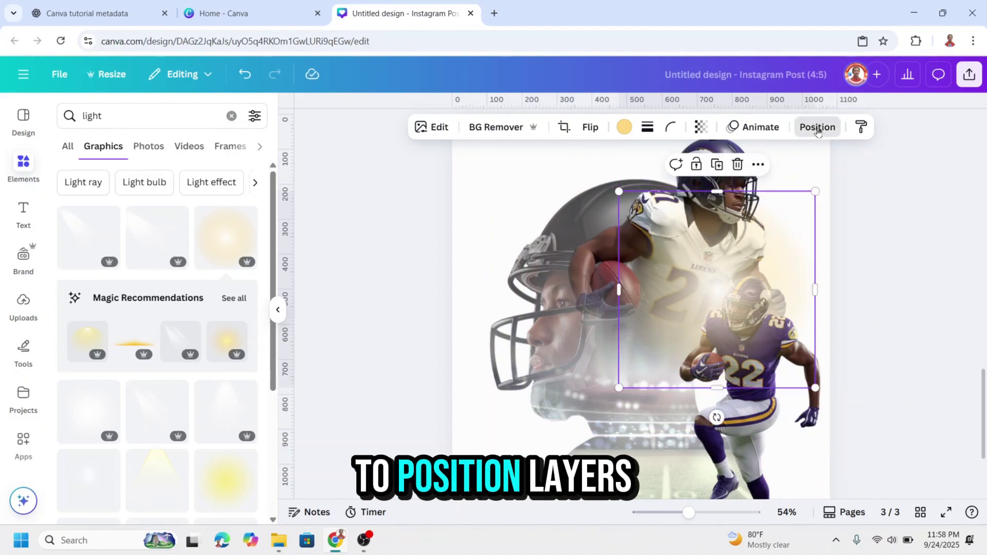
In Layers, drop the glow below the player-22 layer, then zoom out to 29%.
click(817, 128)
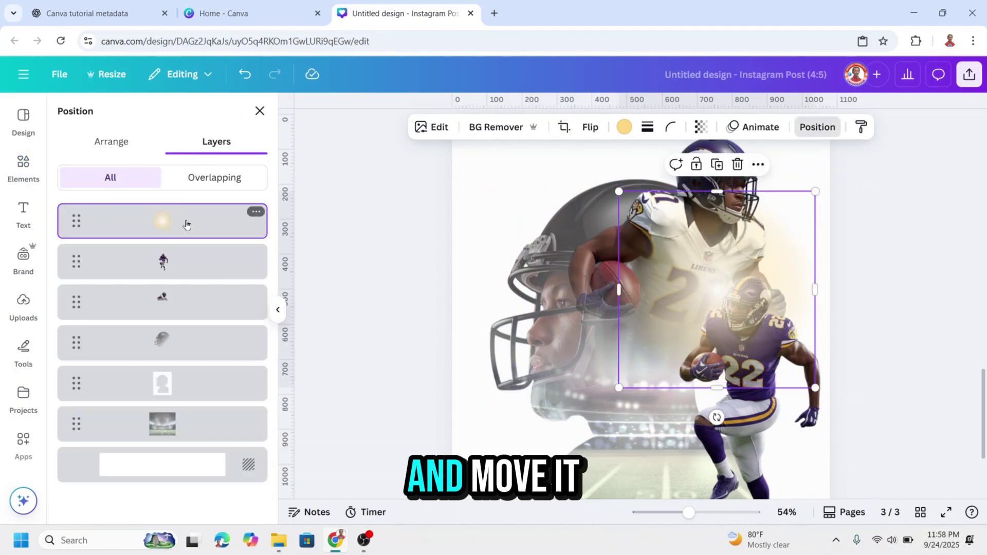
drag(187, 221, 184, 280)
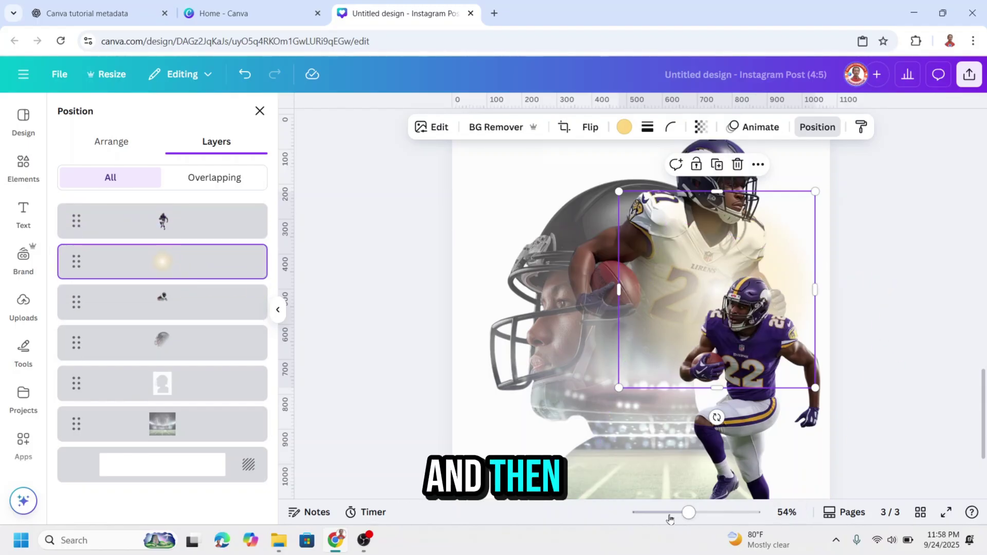
click(670, 517)
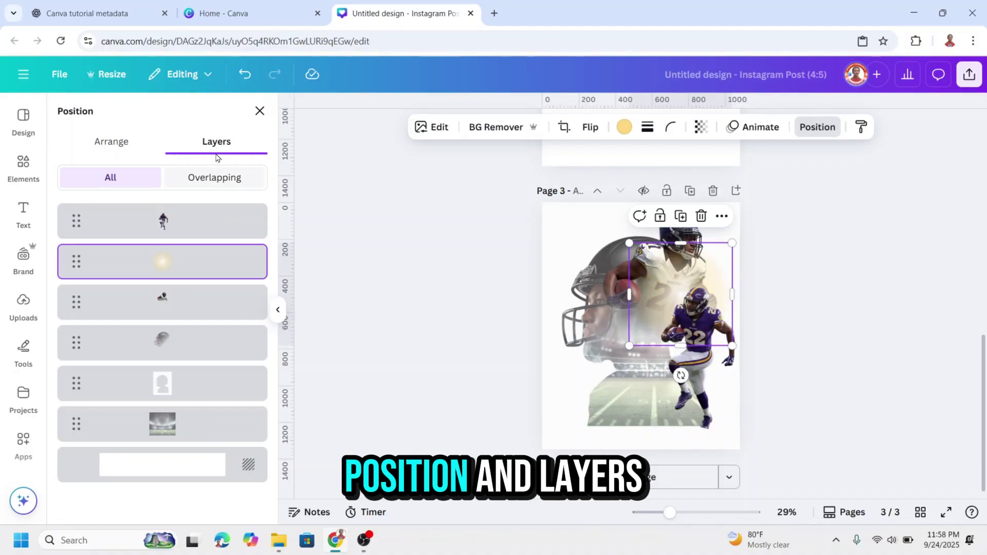
Select all layers from the top player to the stadium and enlarge them to about 1,314 × 1,497.
click(186, 222)
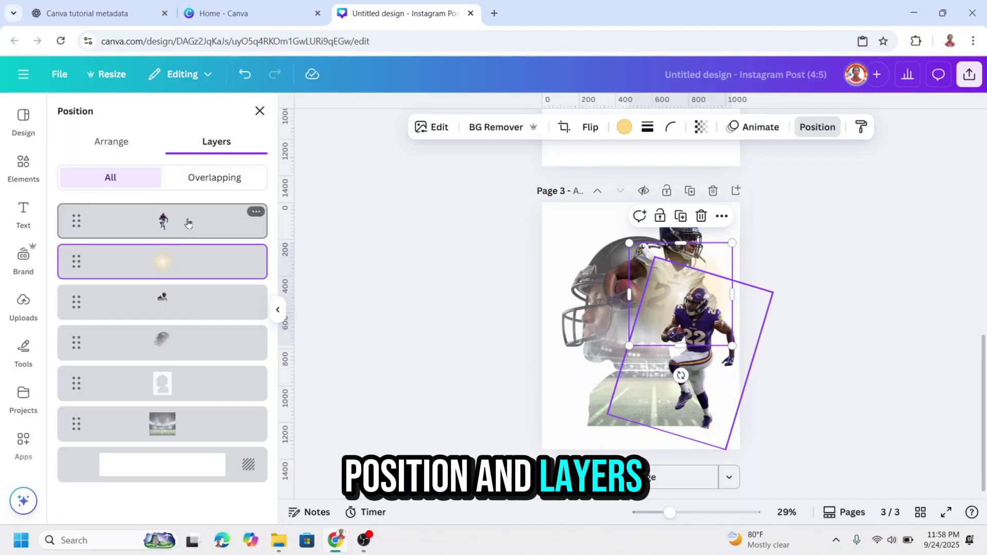
shift+click(187, 422)
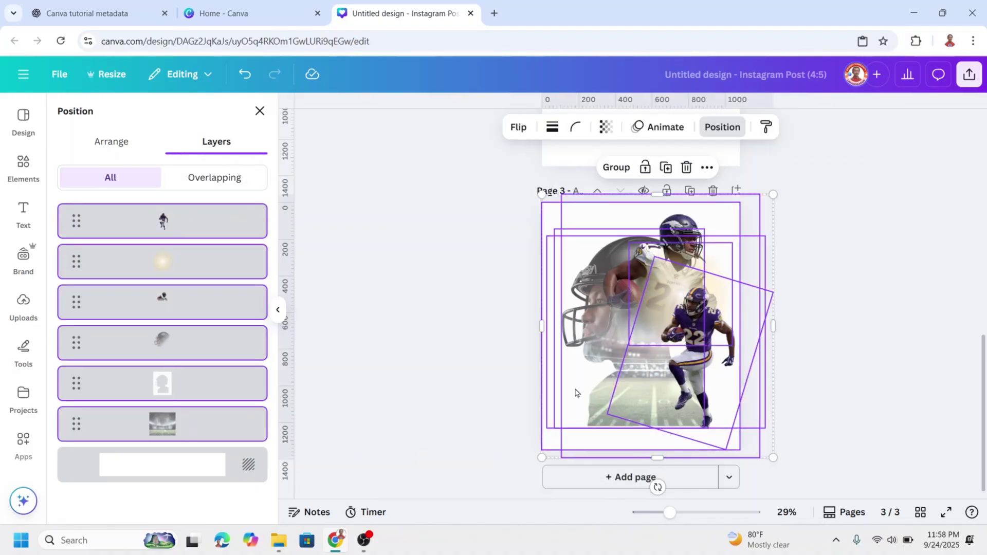
drag(640, 363, 639, 391)
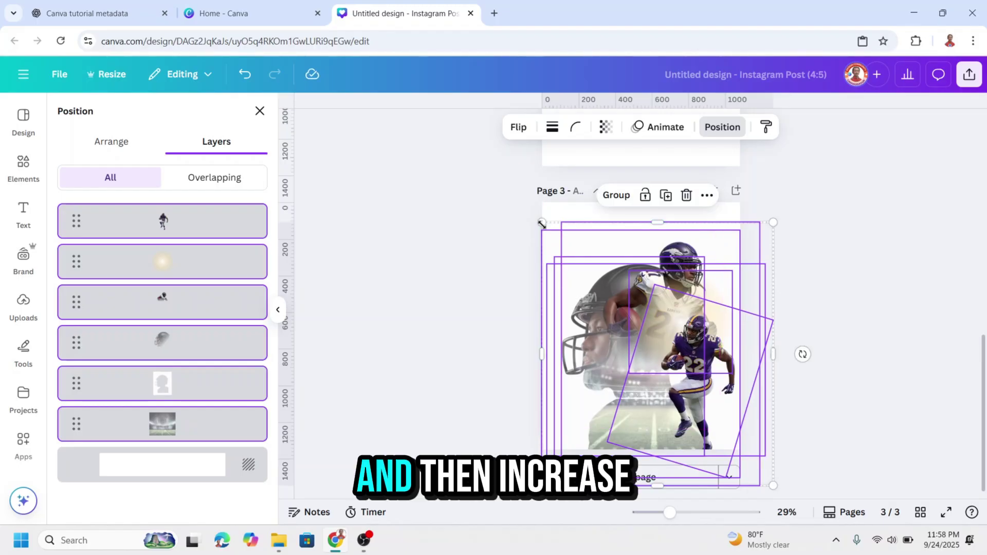
drag(541, 222, 531, 213)
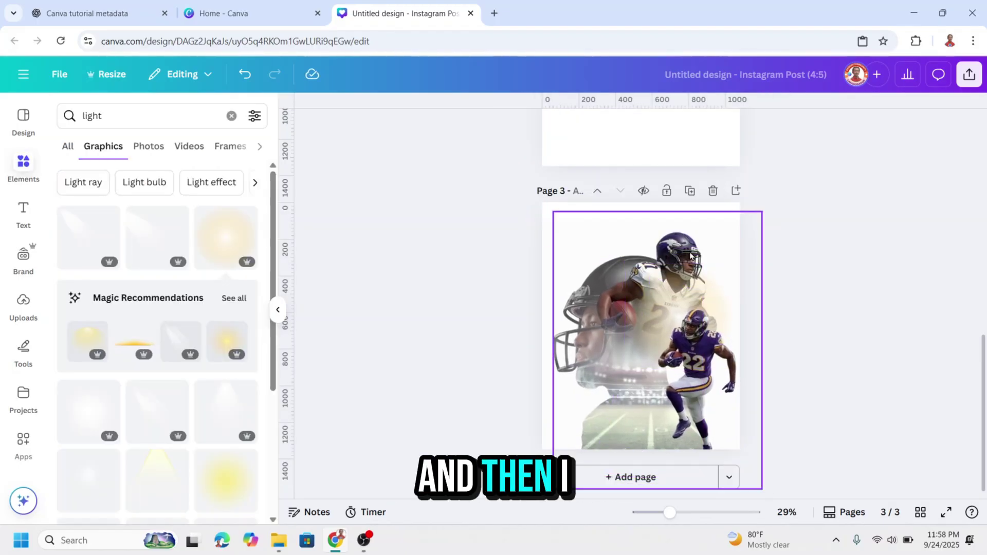
Nudge the player-21 cutout slightly higher.
click(691, 255)
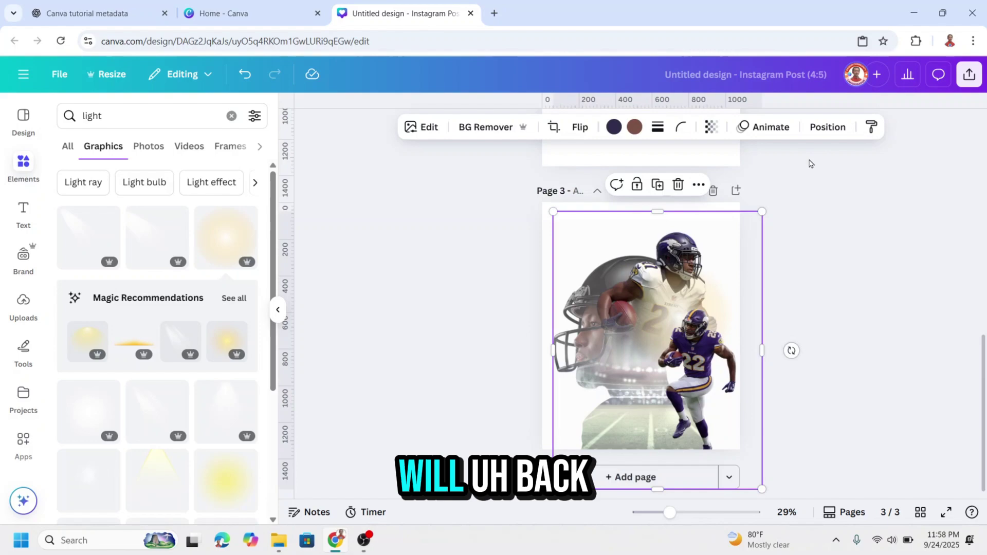
click(826, 127)
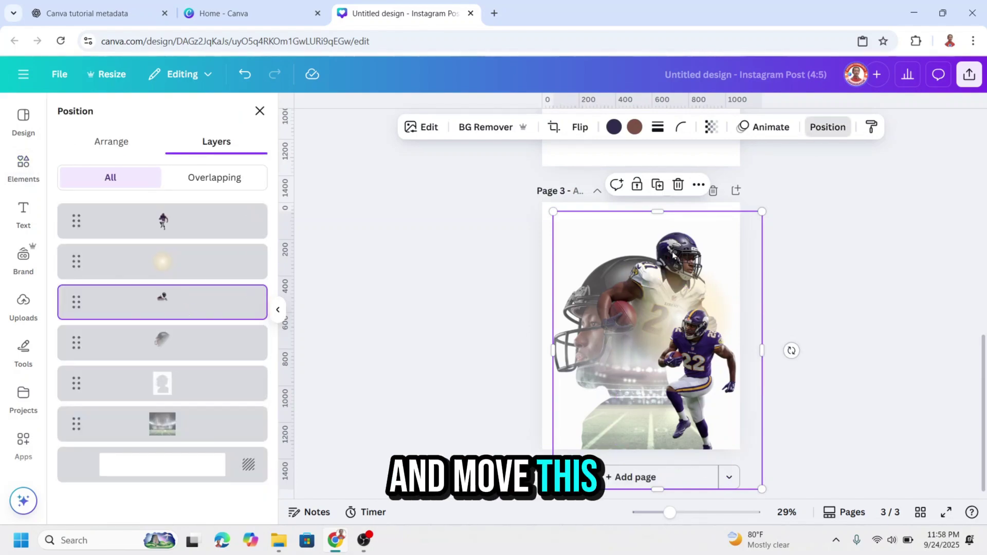
drag(672, 256, 673, 246)
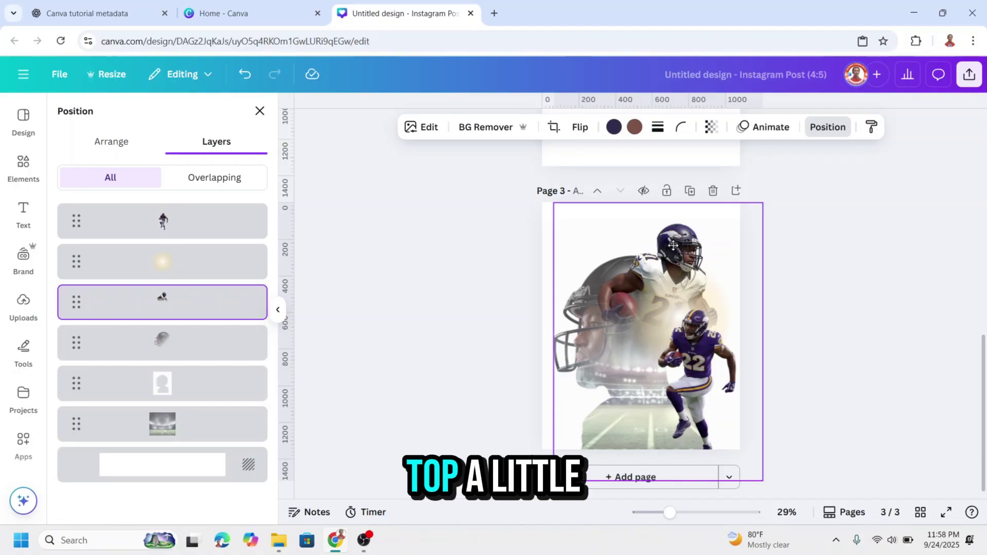
Select the head-silhouette frame layer and widen it slightly to the right.
click(313, 411)
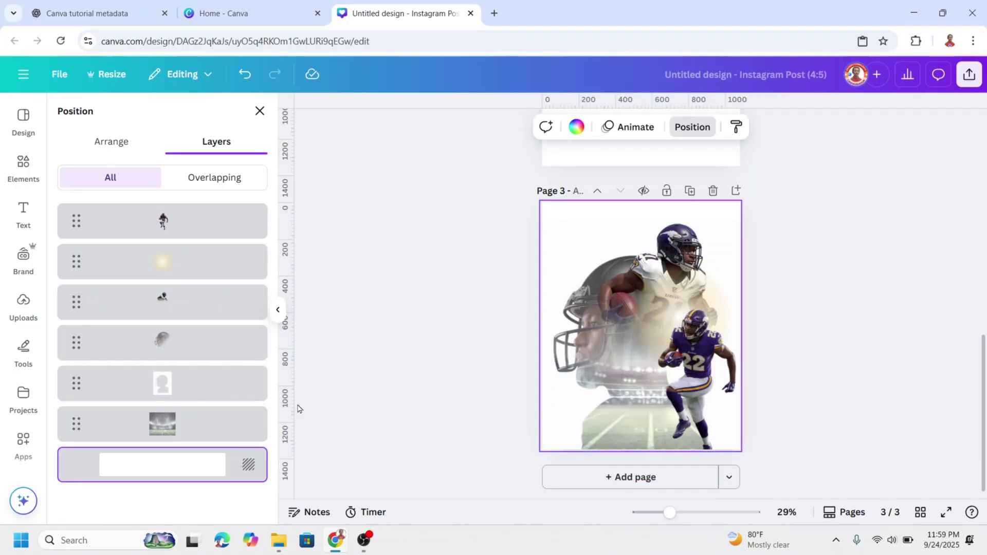
click(194, 388)
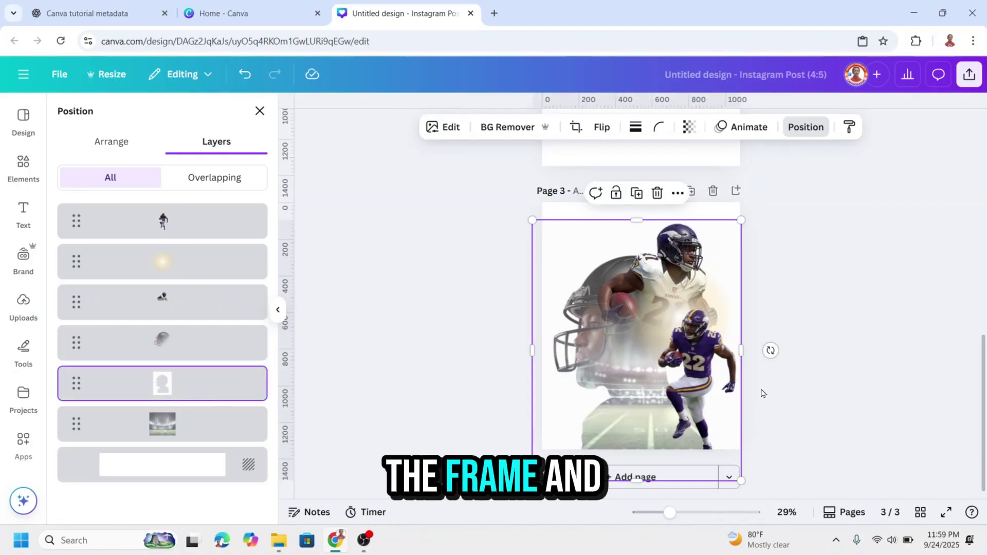
drag(741, 353, 749, 356)
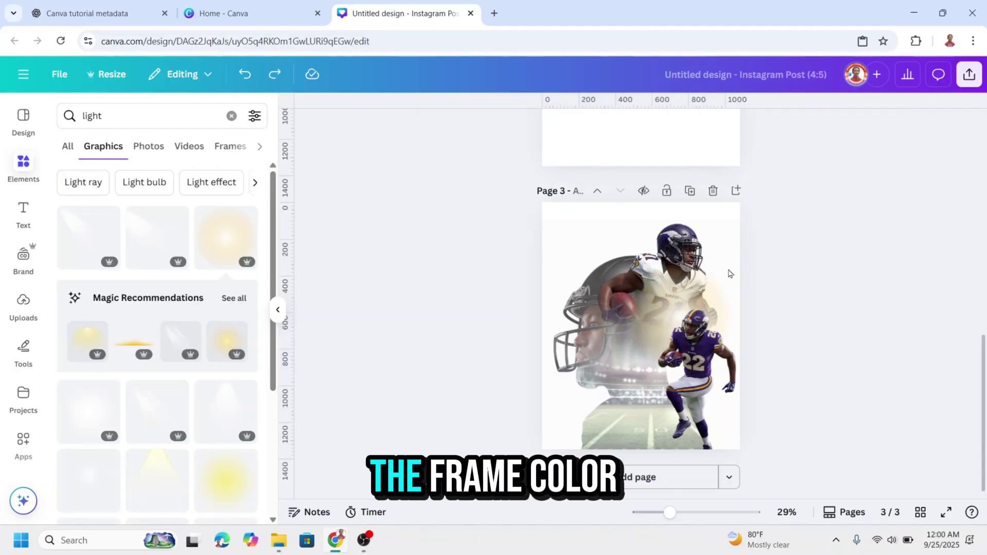
Apply a custom Duotone to the frame image with #CCCCCC highlights.
click(545, 255)
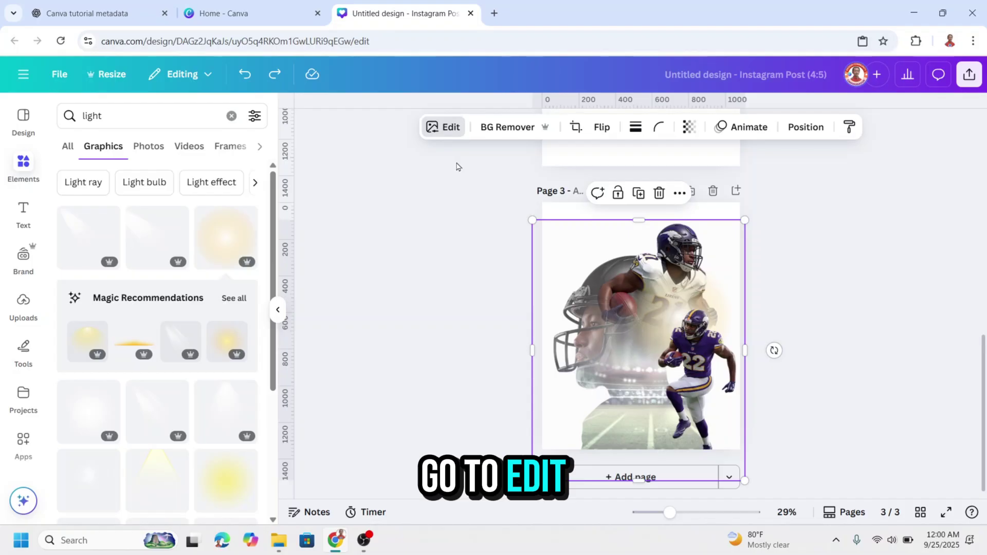
scroll(146, 452, down, 3)
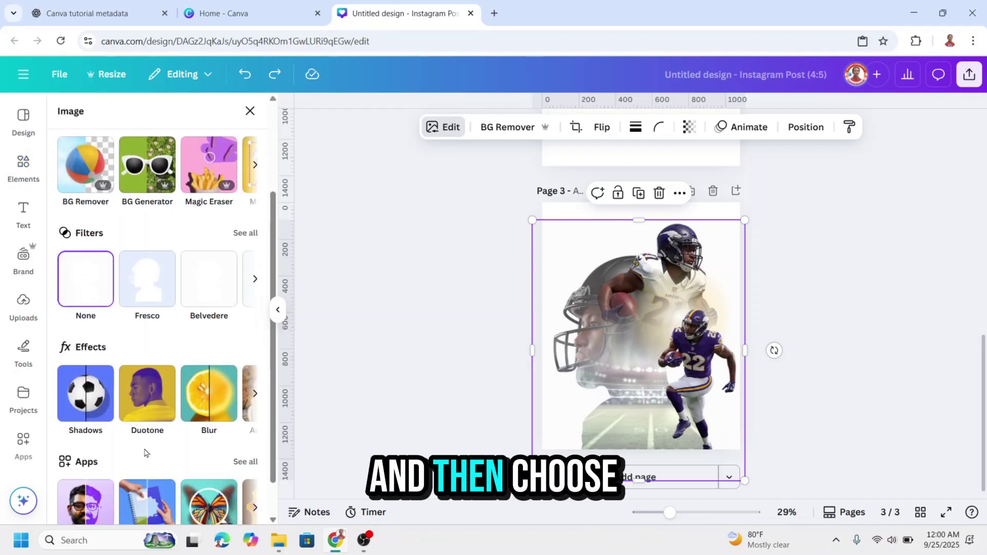
click(157, 411)
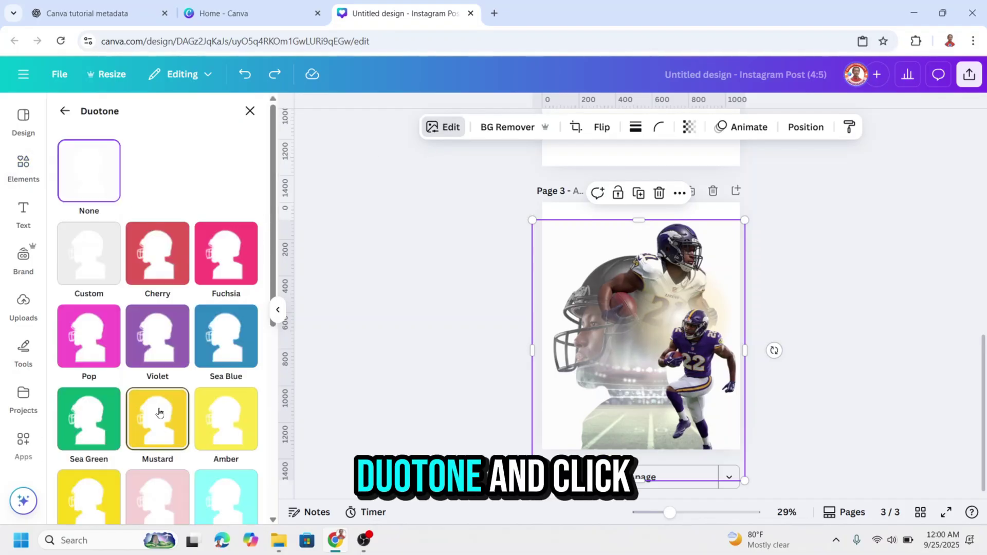
click(92, 258)
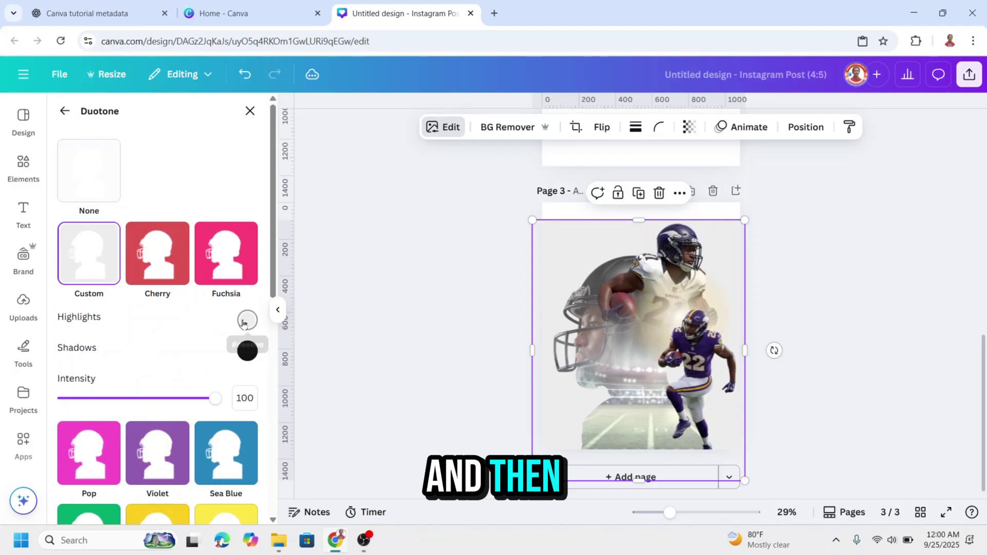
click(245, 321)
click(258, 369)
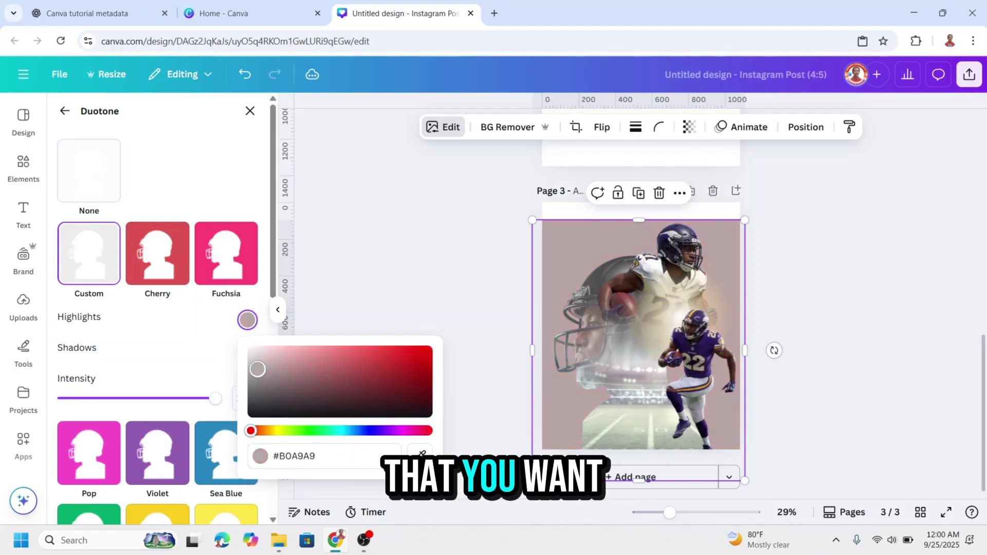
drag(257, 369, 235, 366)
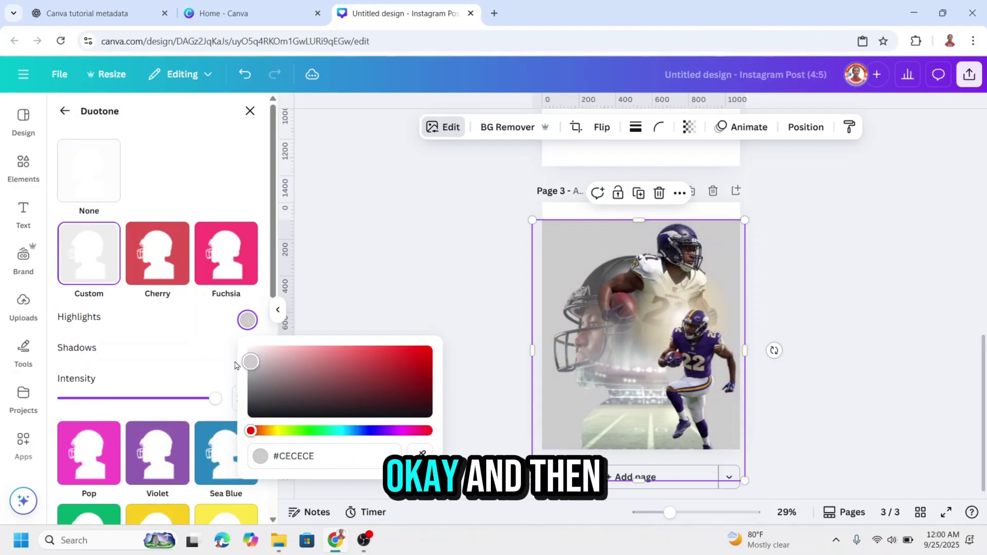
click(553, 211)
click(552, 211)
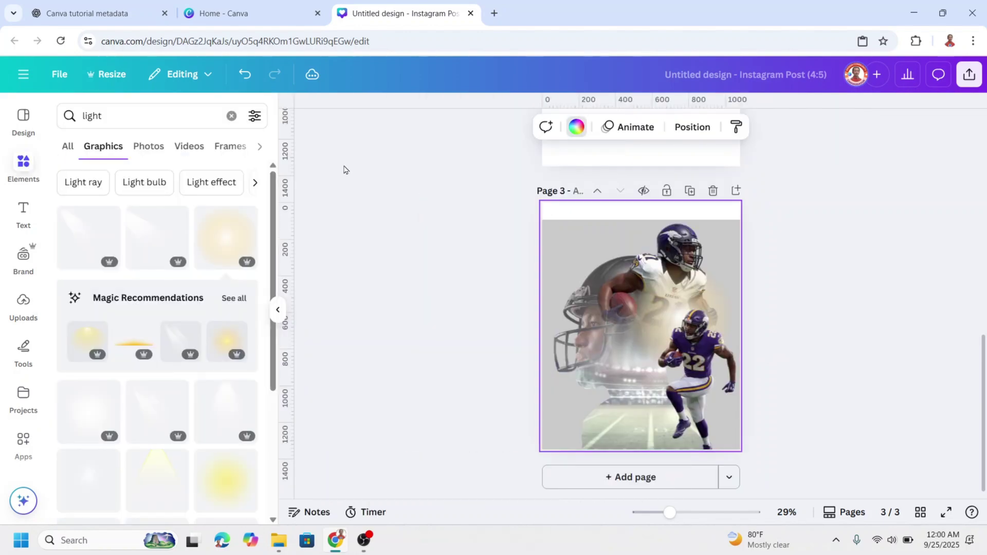
Eyedrop the frame's grey to set the page background to #CBCBCB.
click(70, 205)
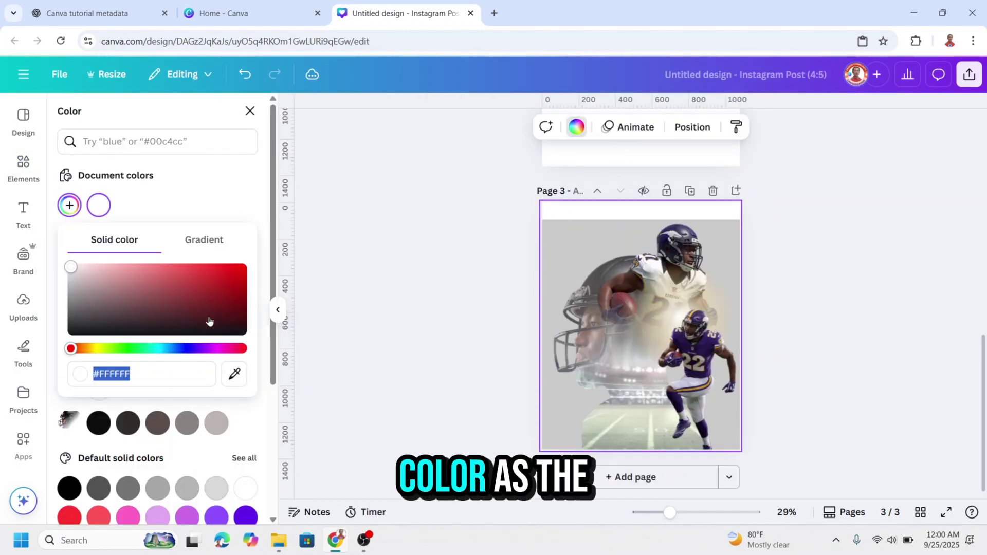
click(236, 379)
click(555, 234)
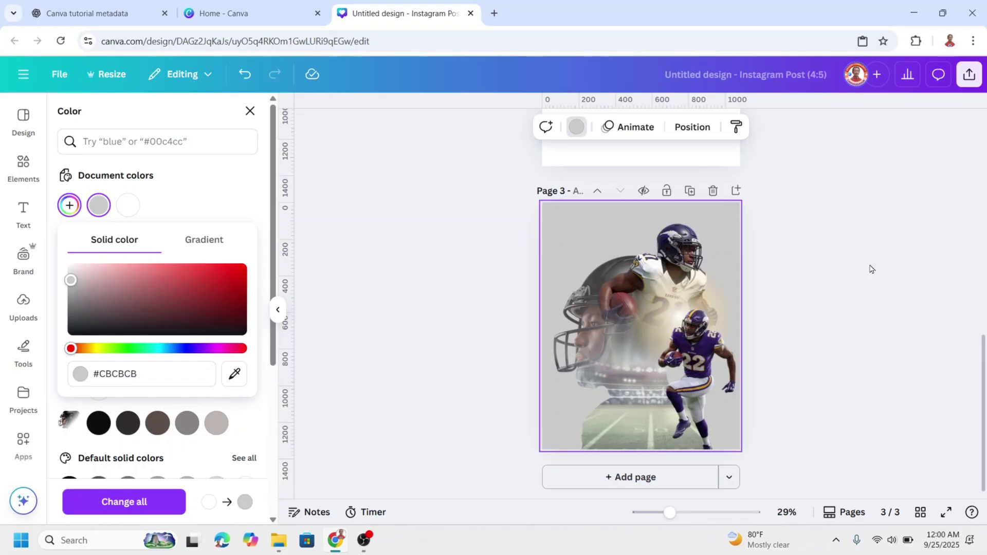
click(835, 273)
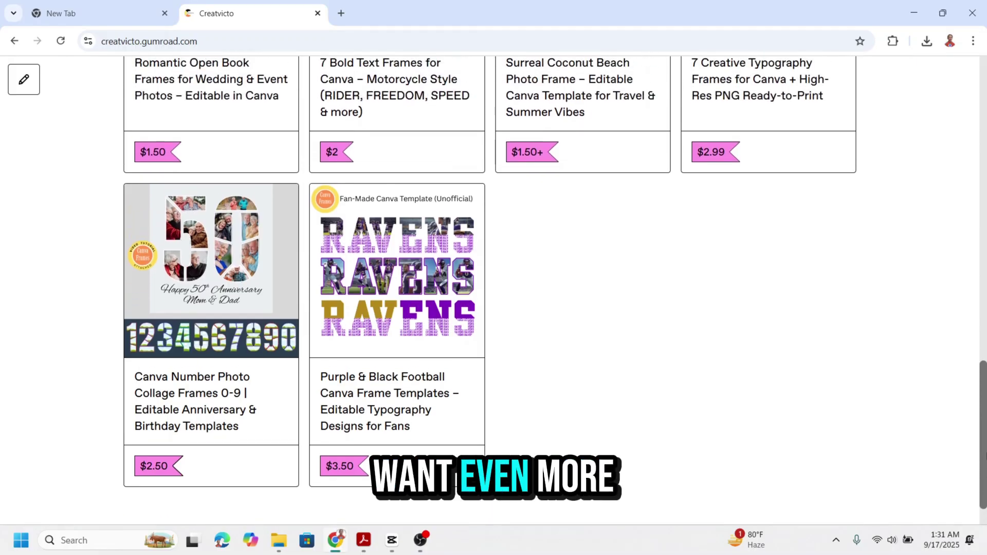
scroll(984, 370, up, 4)
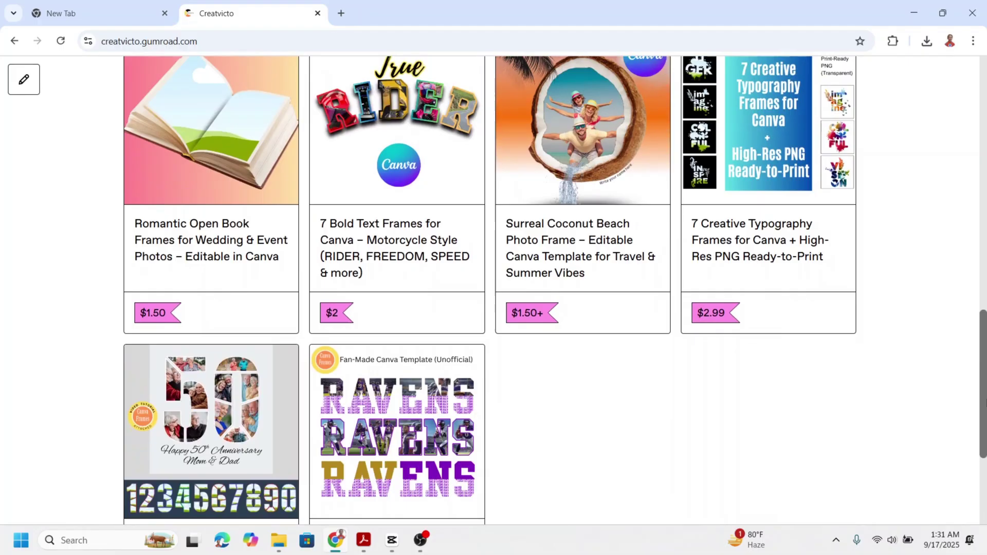
drag(984, 371, 982, 299)
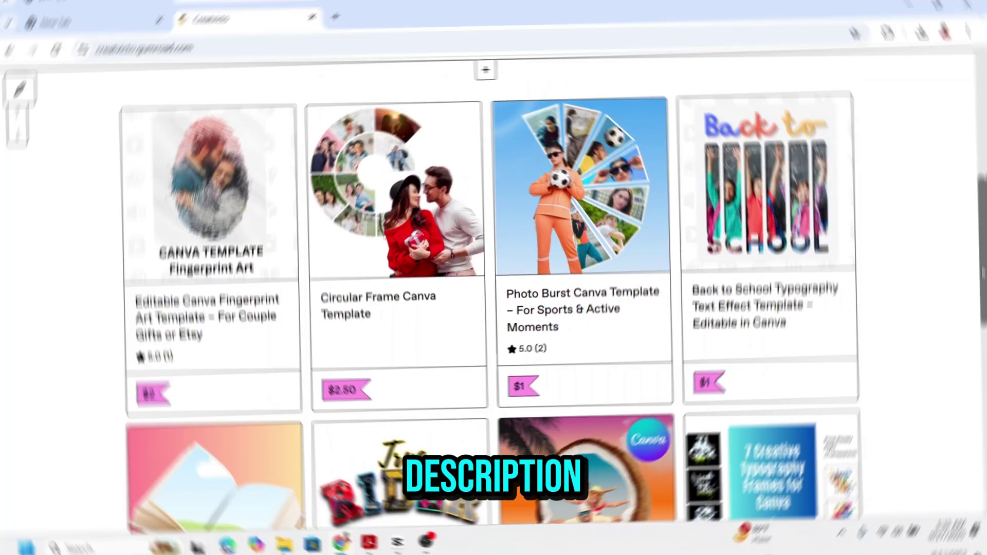